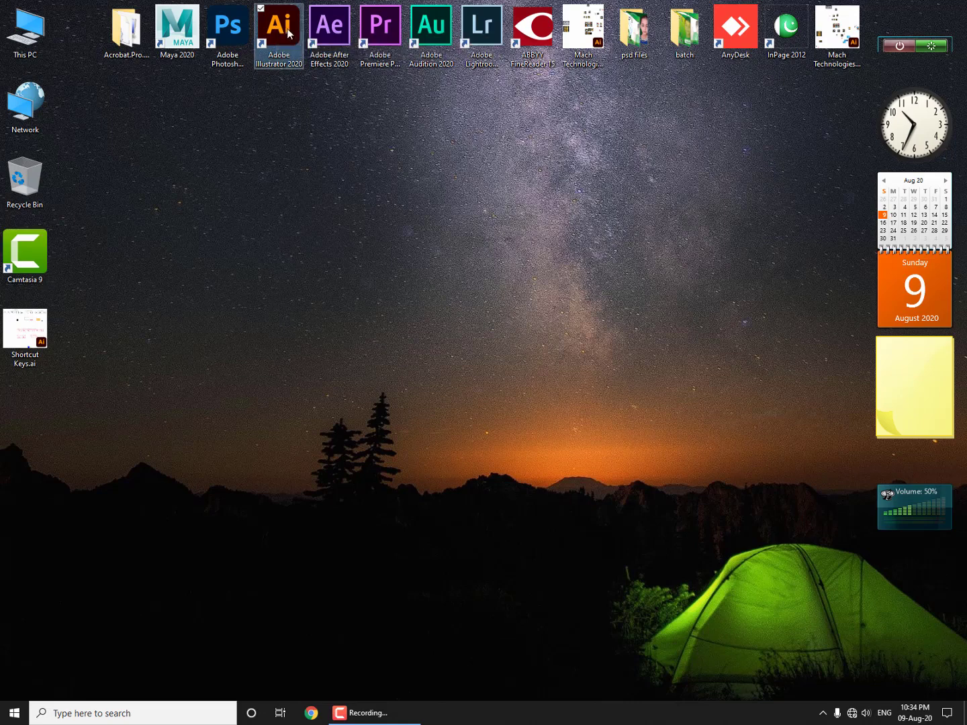
Launch Adobe Illustrator 2020 and open the recent file Shortcut Keys.ai.
{"action": "right_click", "coordinate": [276, 30]}
{"action": "left_click", "coordinate": [291, 35]}
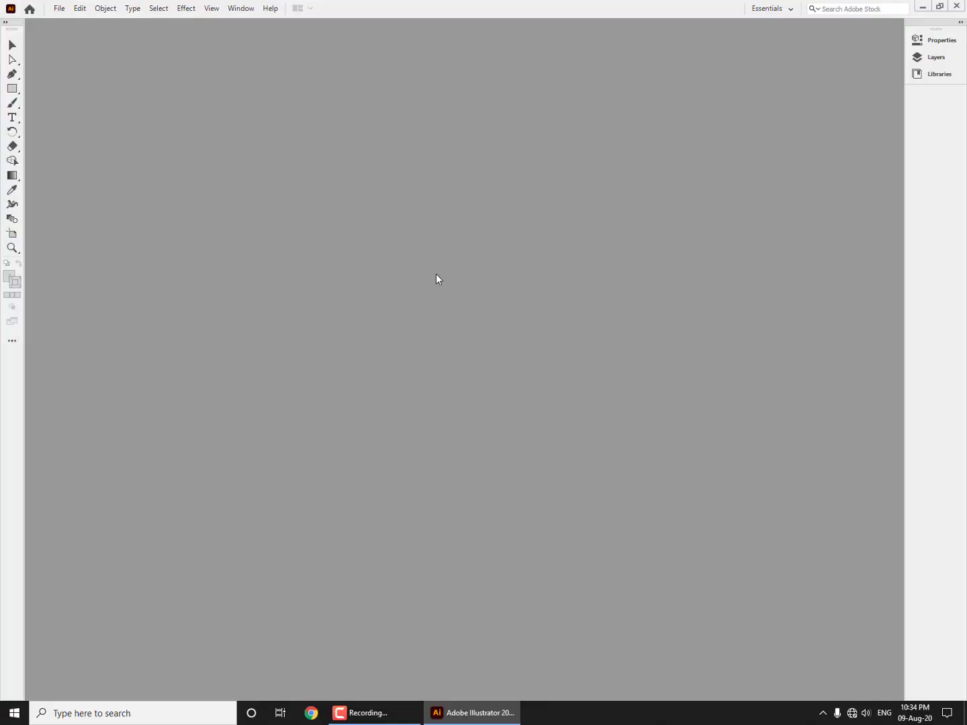
{"action": "left_click", "coordinate": [59, 9]}
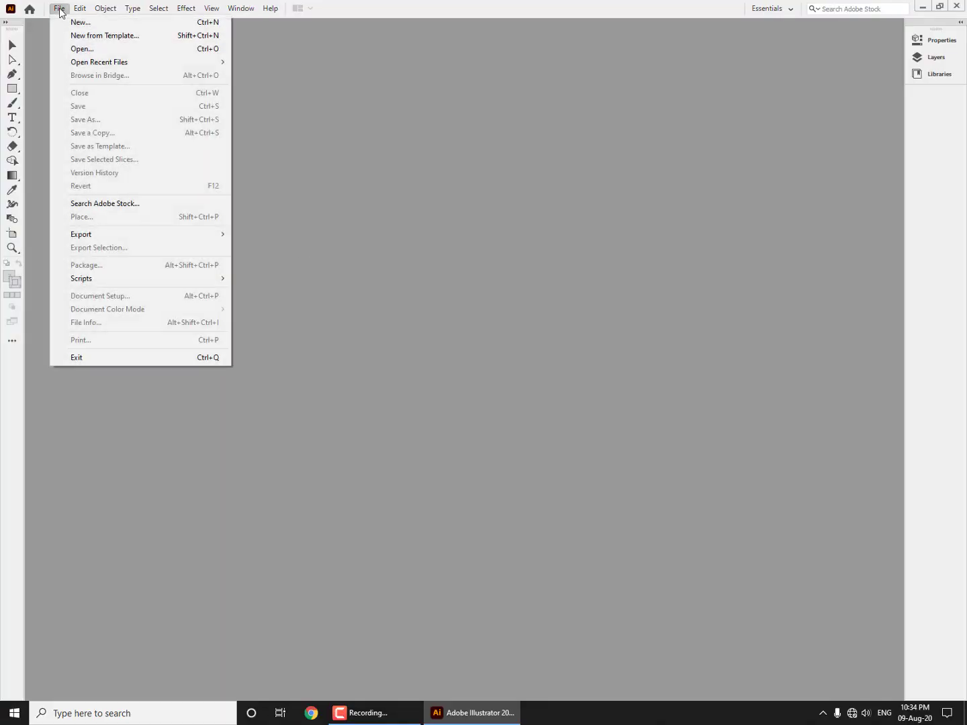
{"action": "mouse_move", "coordinate": [108, 62]}
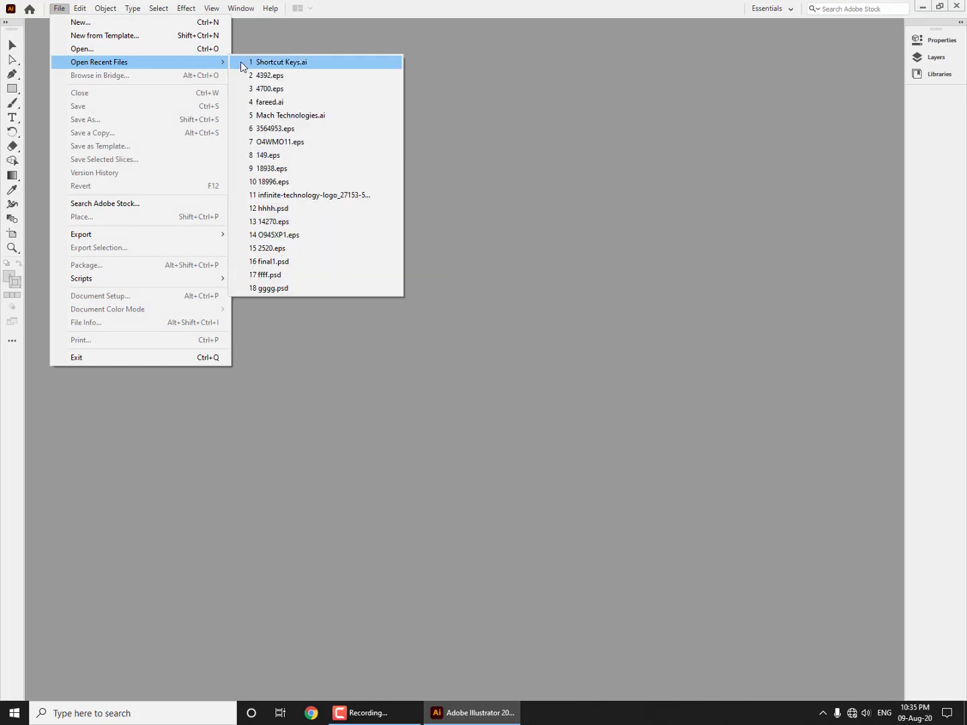
{"action": "left_click", "coordinate": [253, 65]}
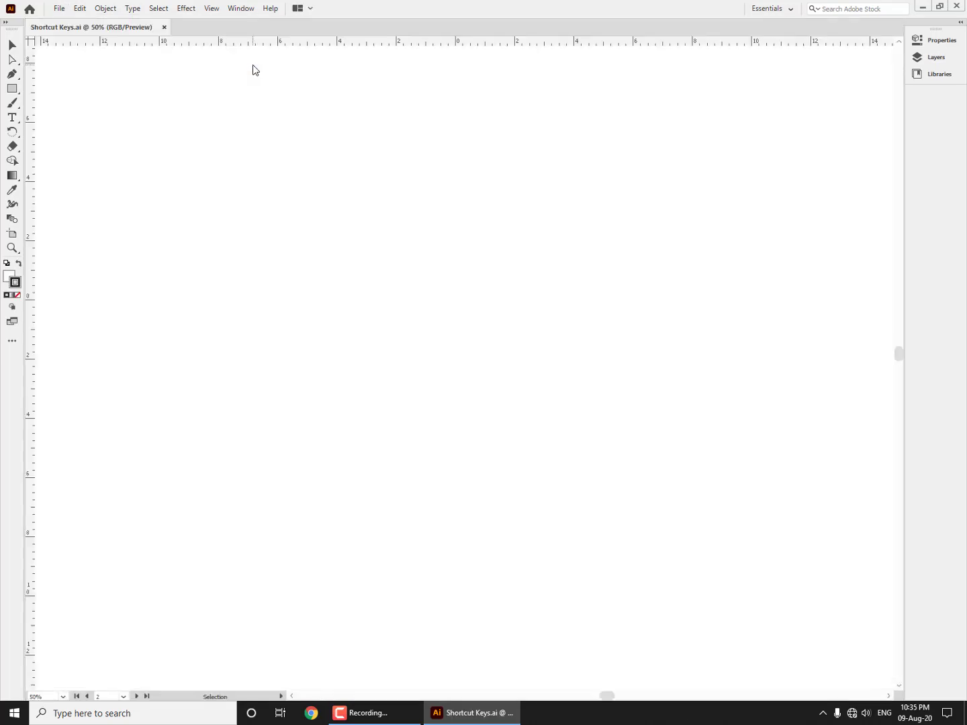
Look over the artboards, their sample objects and the alignment shortcut charts placed around them.
{"action": "key", "text": "z"}
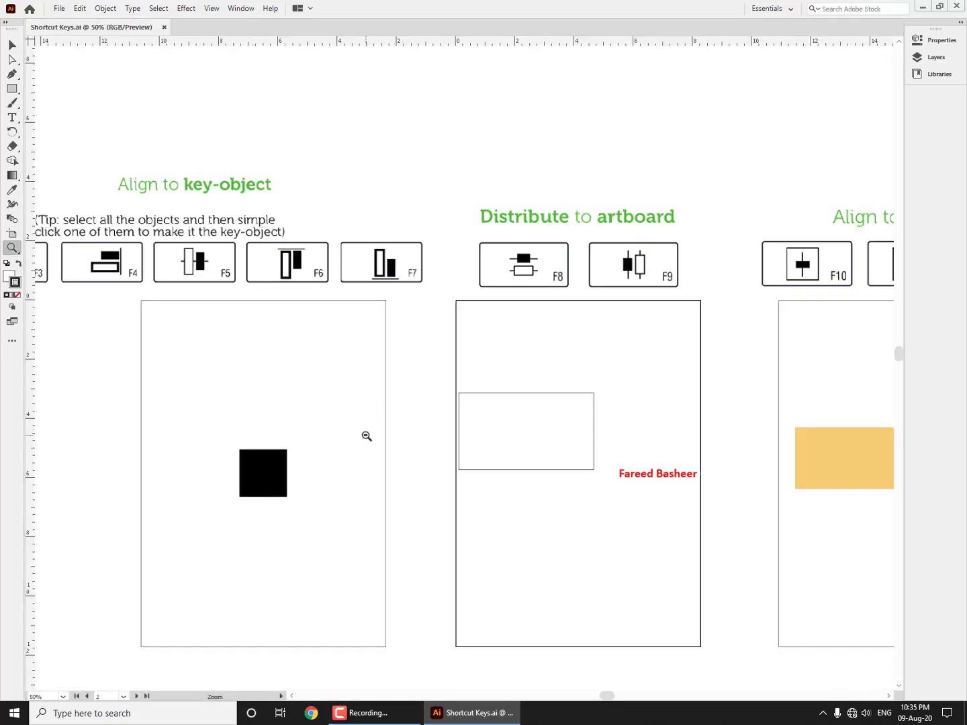
{"action": "left_click", "coordinate": [366, 436], "text": "alt"}
{"action": "left_click_drag", "start_coordinate": [611, 525], "coordinate": [544, 369]}
{"action": "left_click_drag", "start_coordinate": [563, 679], "coordinate": [592, 572]}
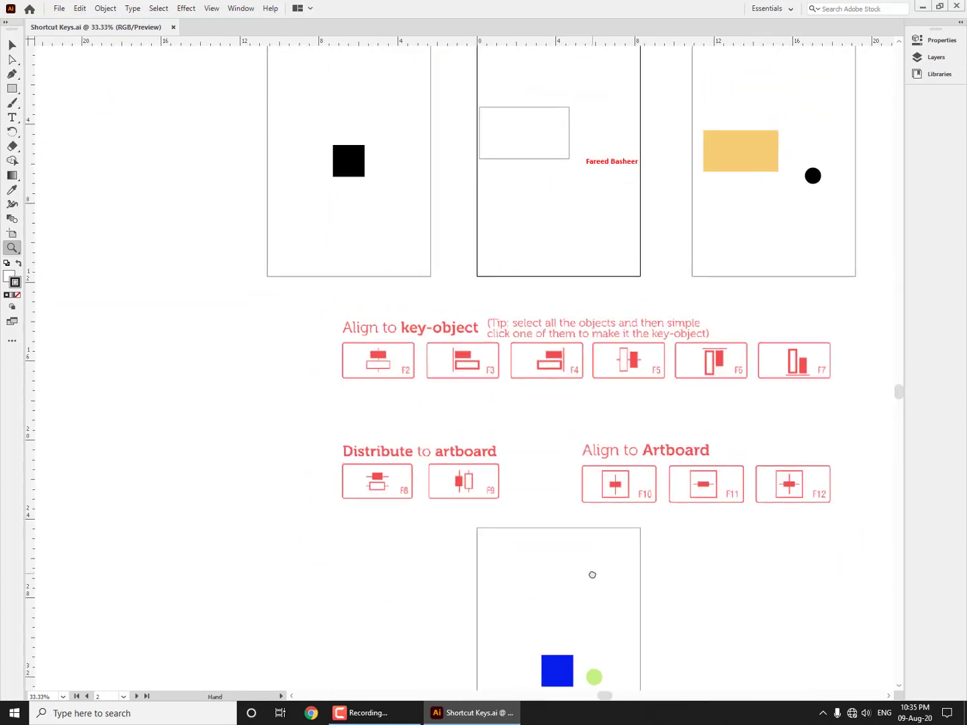
{"action": "left_click_drag", "start_coordinate": [465, 205], "coordinate": [509, 445]}
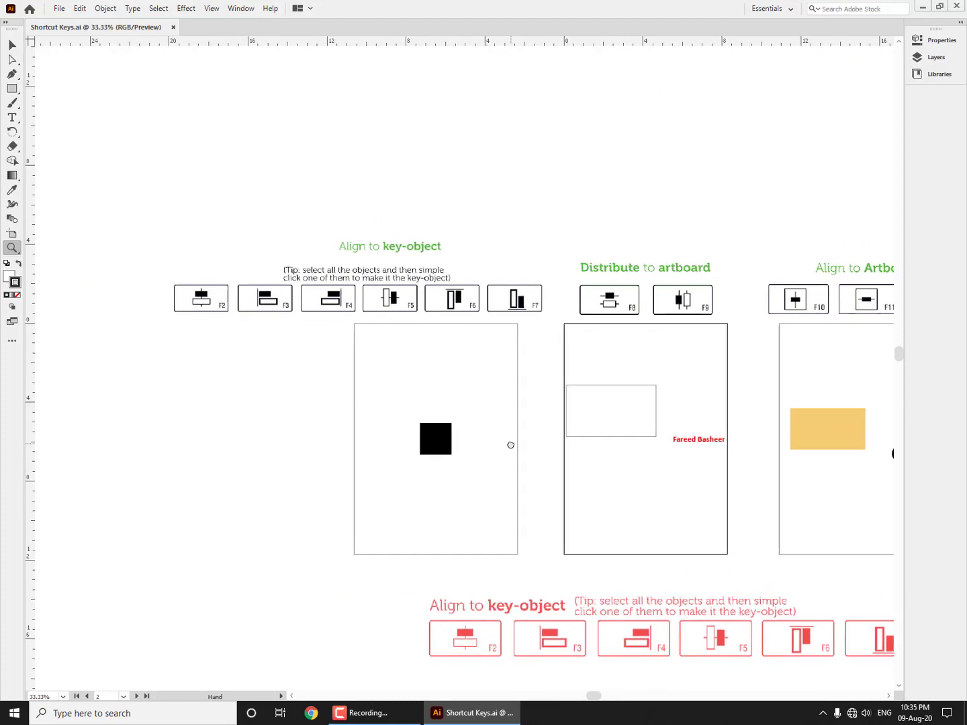
{"action": "left_click", "coordinate": [481, 399]}
{"action": "scroll", "coordinate": [493, 406], "scroll_direction": "left", "scroll_amount": 2}
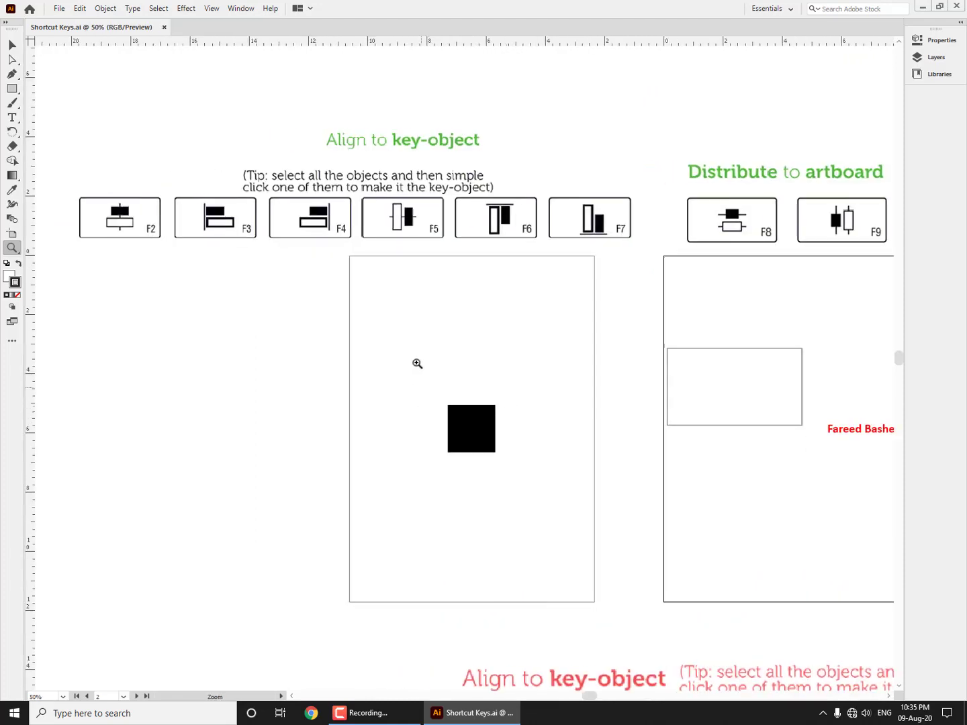
{"action": "left_click", "coordinate": [12, 44]}
{"action": "key", "text": "z"}
{"action": "left_click", "coordinate": [546, 434], "text": "alt"}
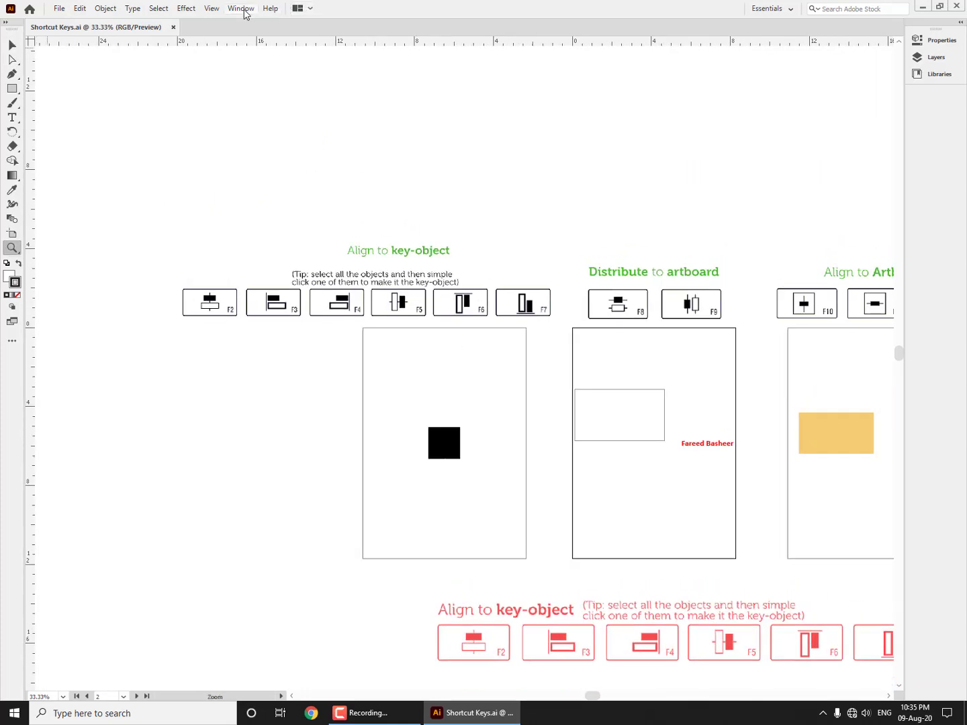
Display the Align panel to view its align and distribute options, and close it again.
{"action": "left_click", "coordinate": [243, 11]}
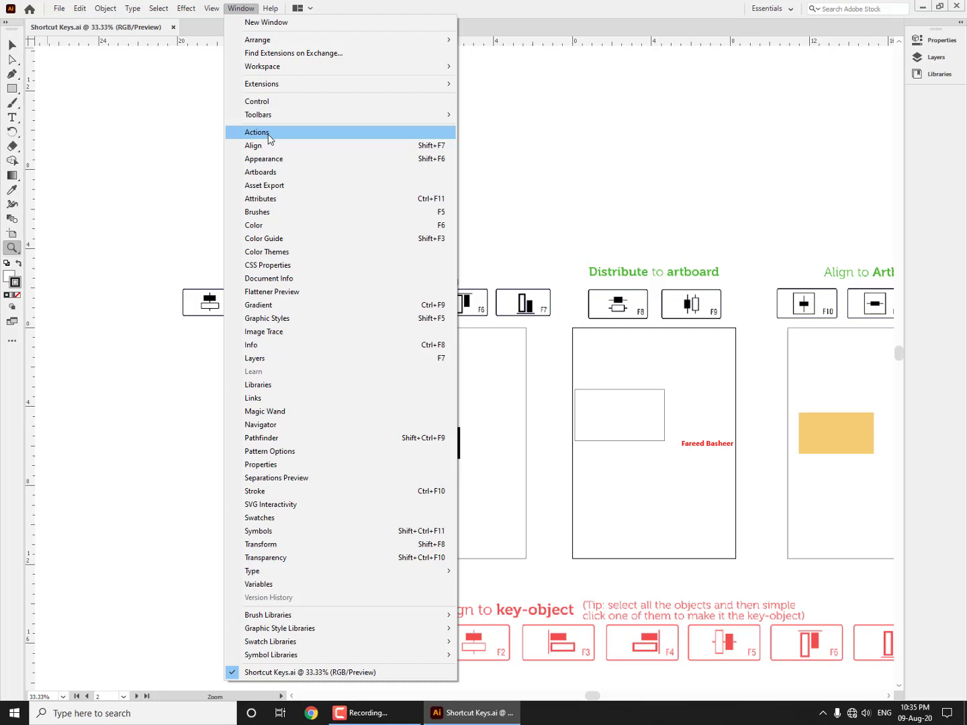
{"action": "key", "text": "Escape"}
{"action": "mouse_move", "coordinate": [574, 458]}
{"action": "left_mouse_down"}
{"action": "mouse_move", "coordinate": [563, 498]}
{"action": "mouse_move", "coordinate": [575, 461]}
{"action": "left_mouse_up"}
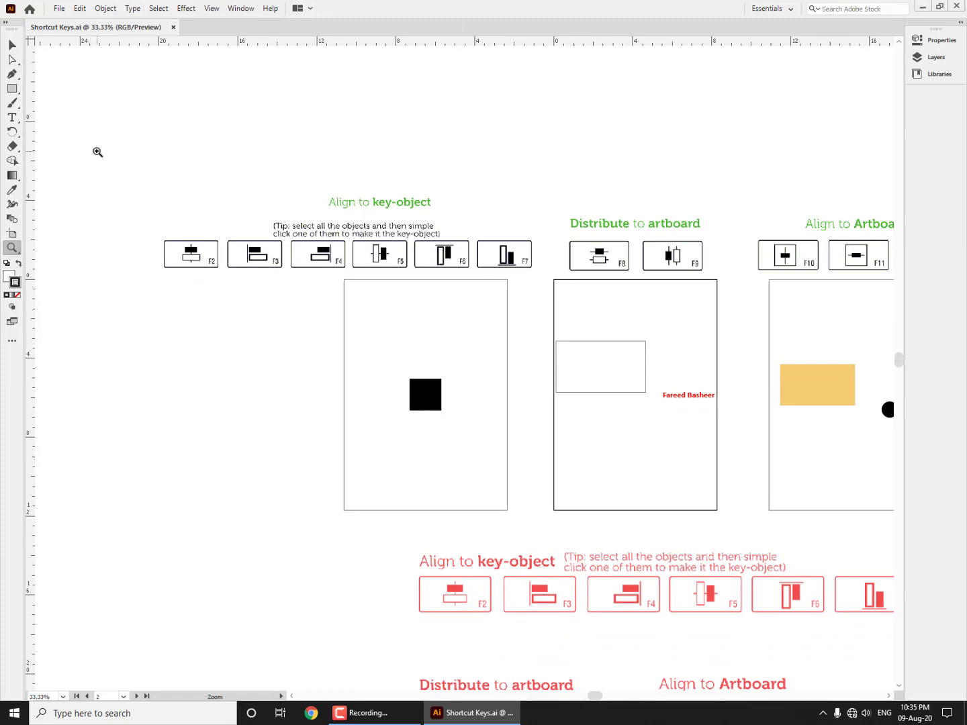
{"action": "key", "text": "shift+F7"}
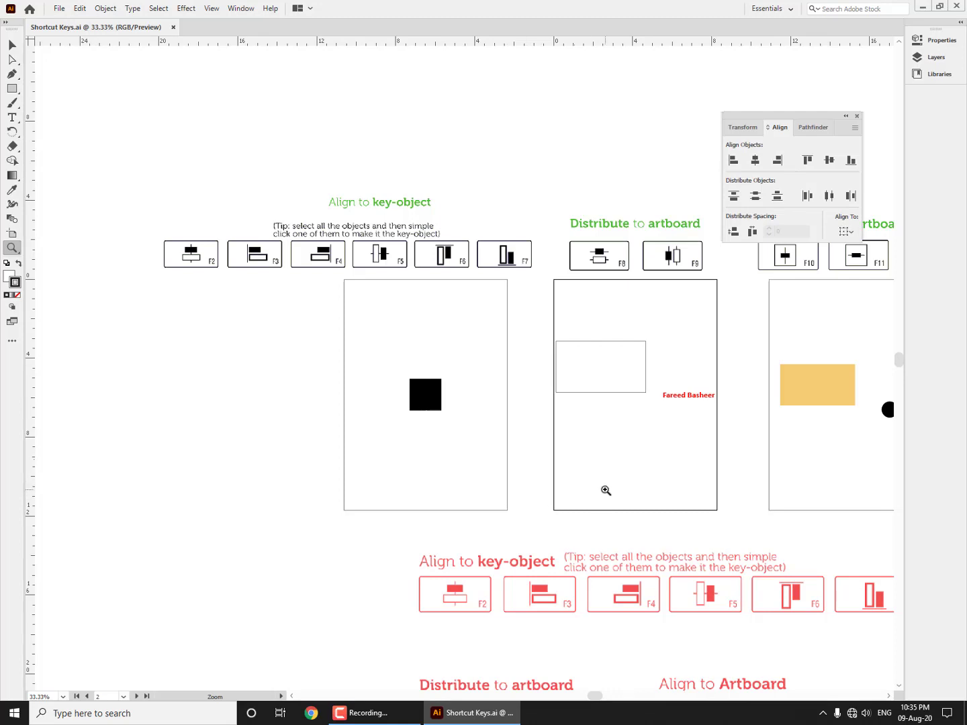
{"action": "left_click_drag", "start_coordinate": [606, 490], "coordinate": [576, 527]}
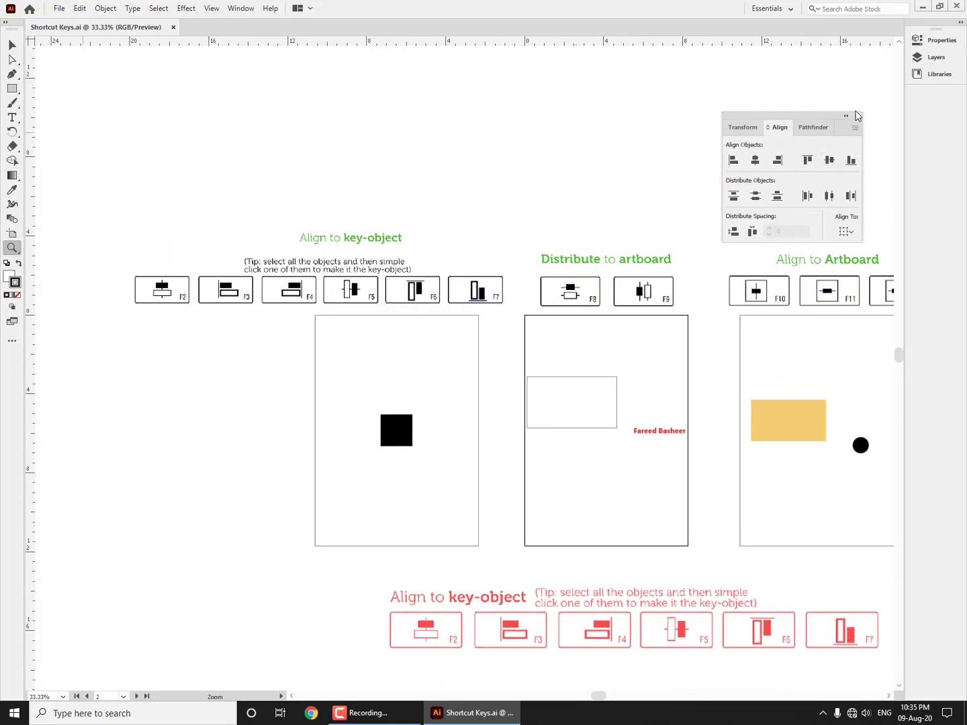
{"action": "left_click", "coordinate": [857, 118]}
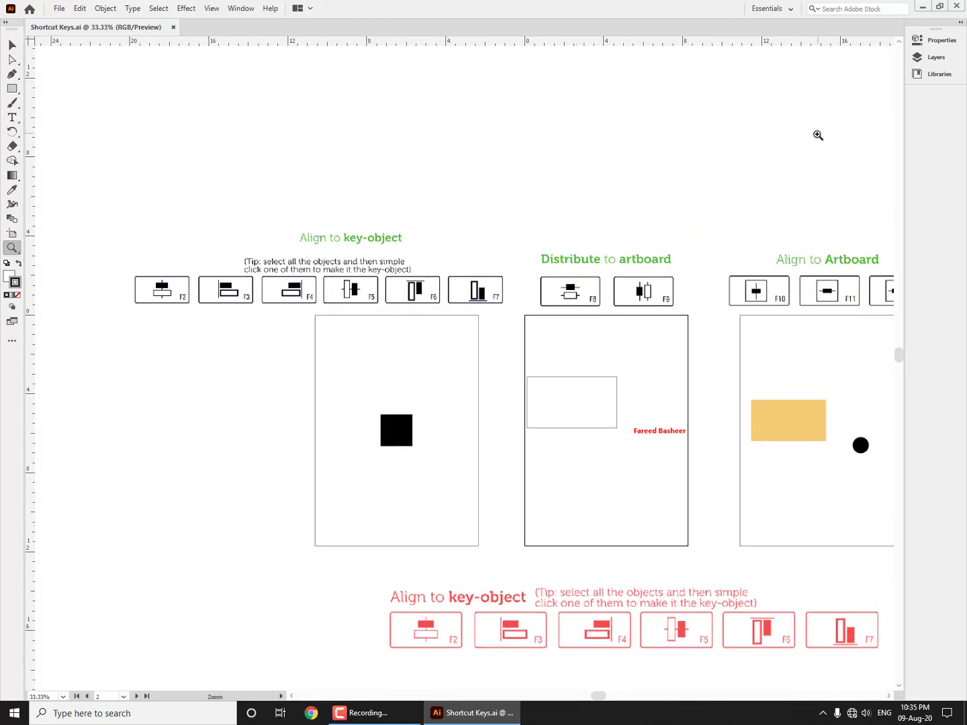
Examine the F2 to F12 shortcut charts for aligning to a key object, distributing to the artboard and aligning to the artboard.
{"action": "key", "text": "v"}
{"action": "scroll", "coordinate": [340, 443], "scroll_direction": "left", "scroll_amount": 1}
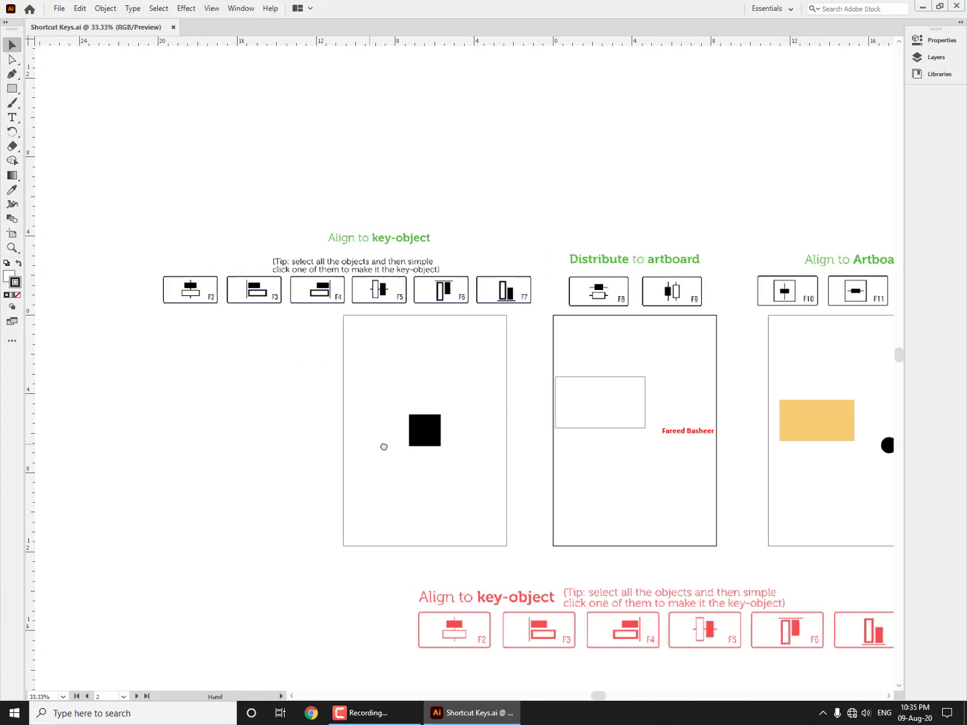
{"action": "scroll", "coordinate": [359, 460], "scroll_direction": "up", "scroll_amount": 1}
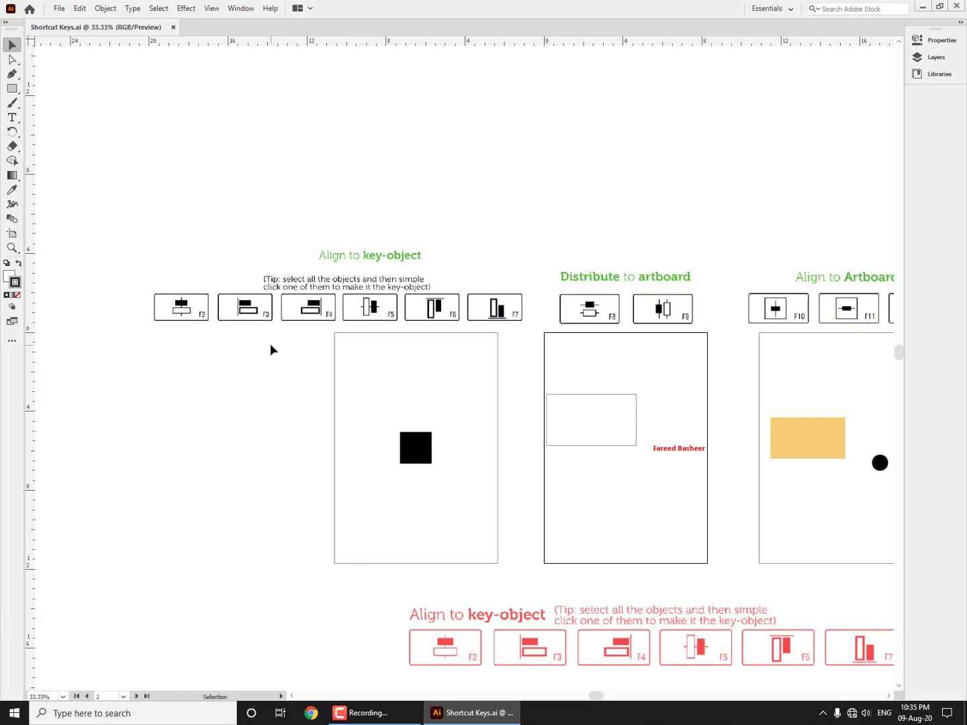
{"action": "key", "text": "z"}
{"action": "left_click", "coordinate": [381, 342]}
{"action": "left_click_drag", "start_coordinate": [608, 462], "coordinate": [532, 466]}
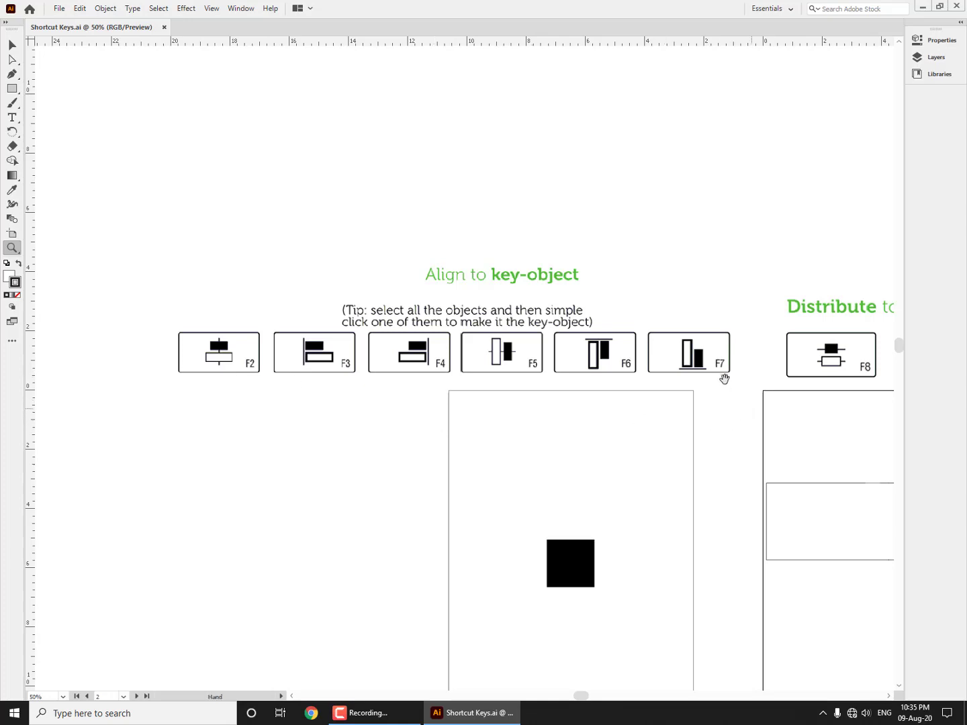
{"action": "left_click_drag", "start_coordinate": [800, 512], "coordinate": [422, 531]}
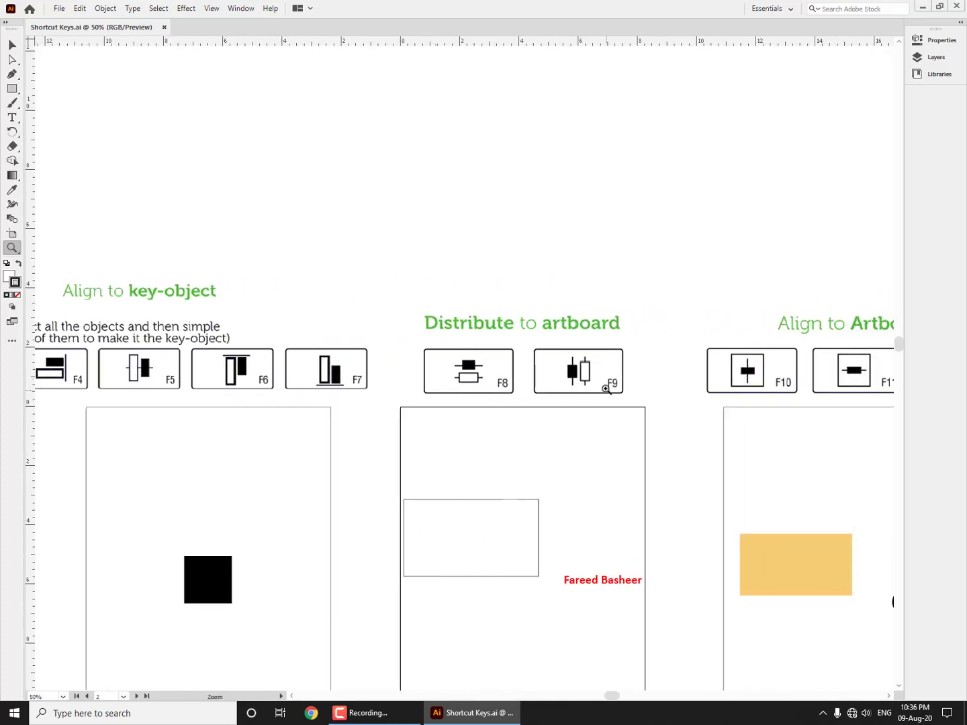
{"action": "left_click_drag", "start_coordinate": [682, 549], "coordinate": [428, 538]}
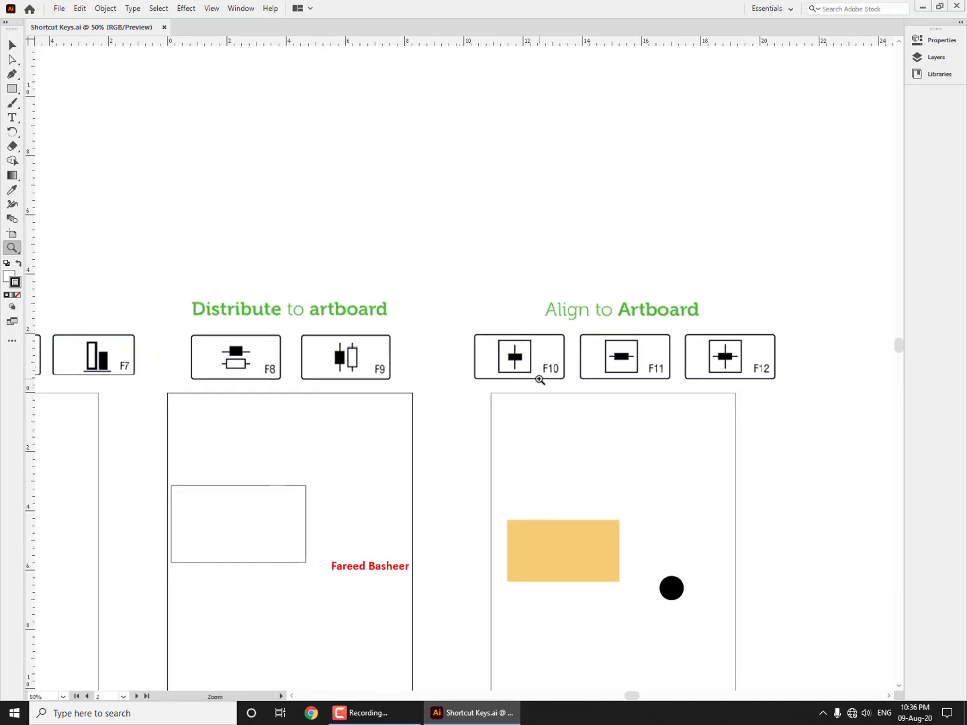
Move the black square toward the upper left of the first artboard and centre it horizontally on that artboard.
{"action": "left_click", "coordinate": [412, 470], "text": "alt"}
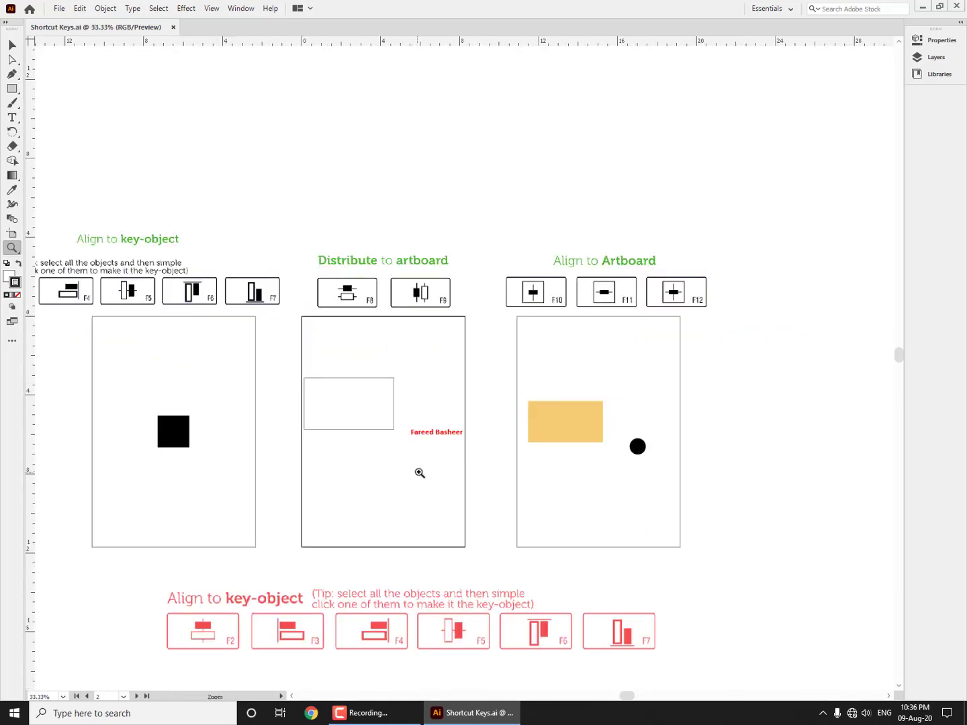
{"action": "left_click_drag", "start_coordinate": [267, 486], "coordinate": [507, 439]}
{"action": "left_click", "coordinate": [388, 399]}
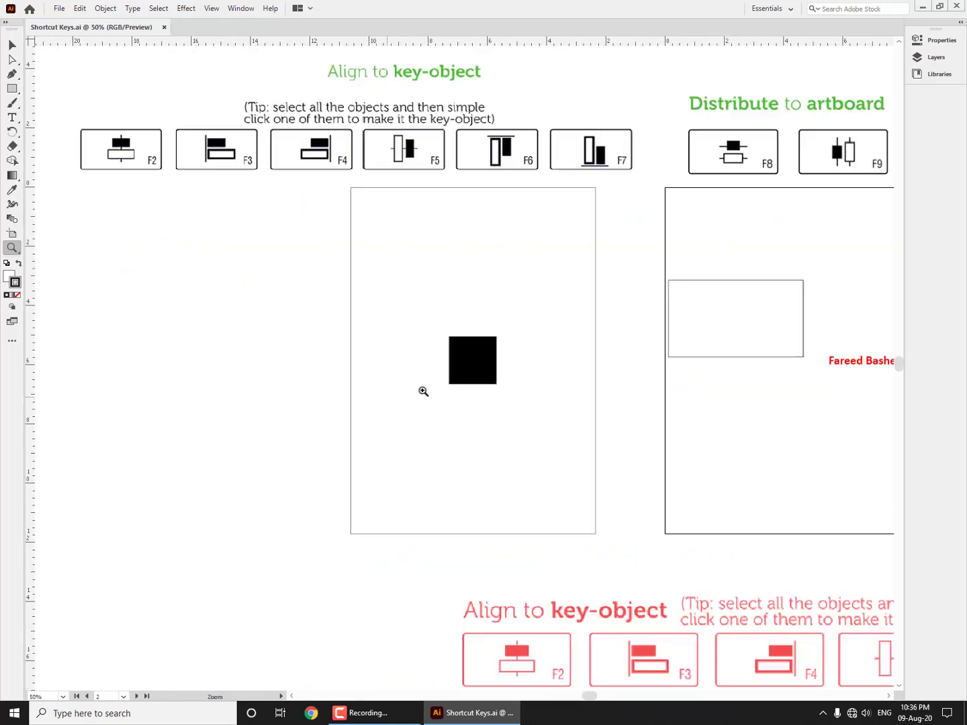
{"action": "key", "text": "v"}
{"action": "left_click", "coordinate": [513, 446]}
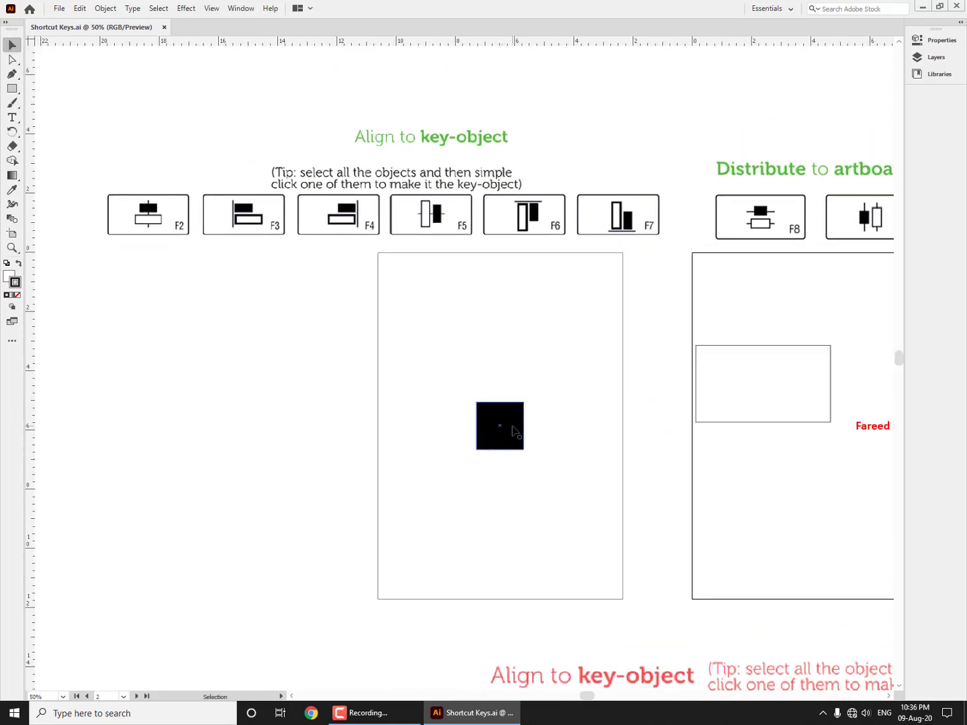
{"action": "left_click_drag", "start_coordinate": [514, 438], "coordinate": [444, 401]}
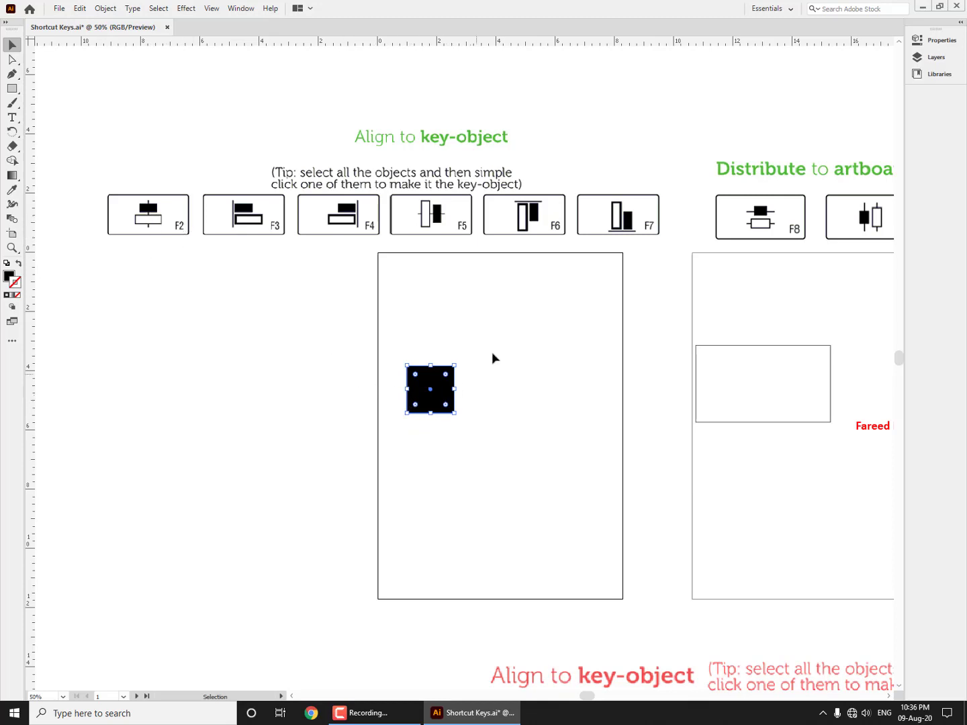
{"action": "key", "text": "F2"}
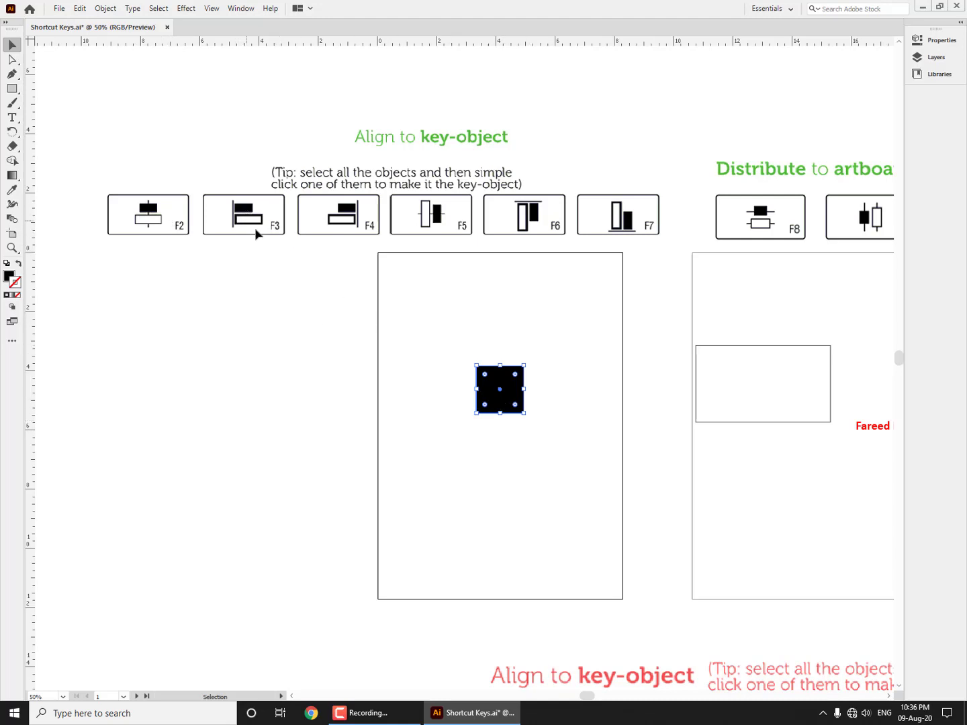
Align the black square to the first artboard's left edge, and after that to its right edge.
{"action": "key", "text": "F3"}
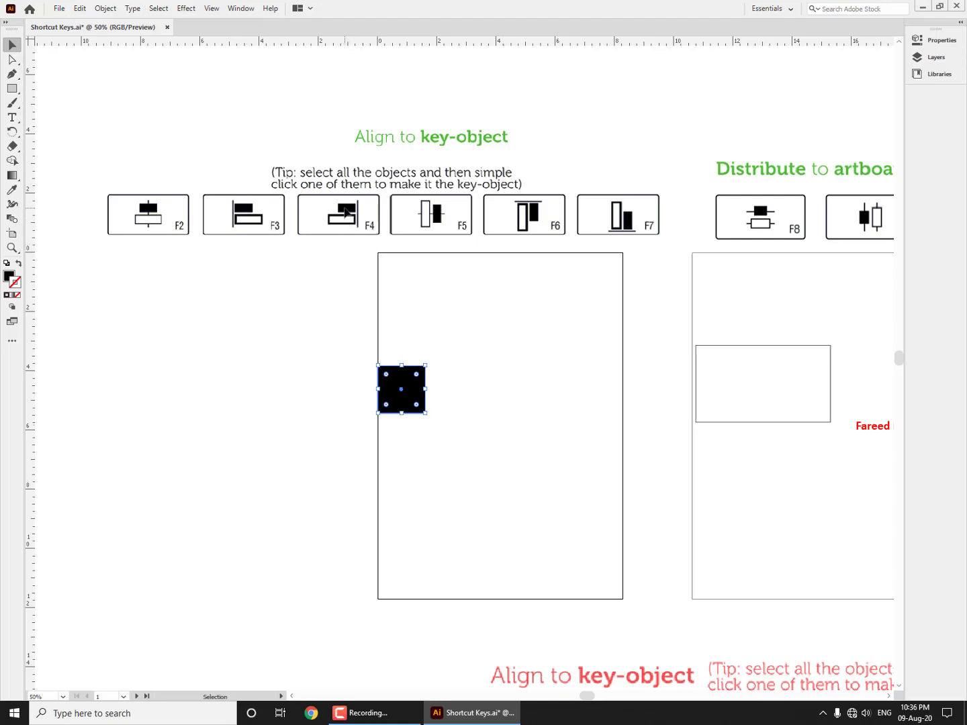
{"action": "key", "text": "F4"}
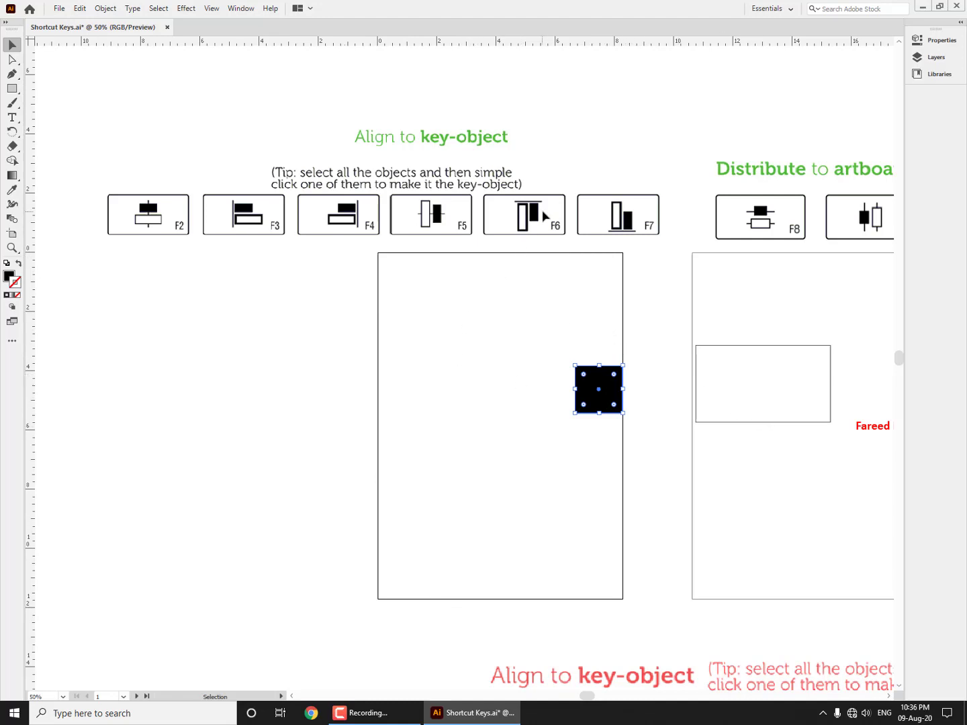
Align the black square to the bottom edge of the first artboard.
{"action": "key", "text": "space"}
{"action": "left_click_drag", "start_coordinate": [656, 512], "coordinate": [594, 517]}
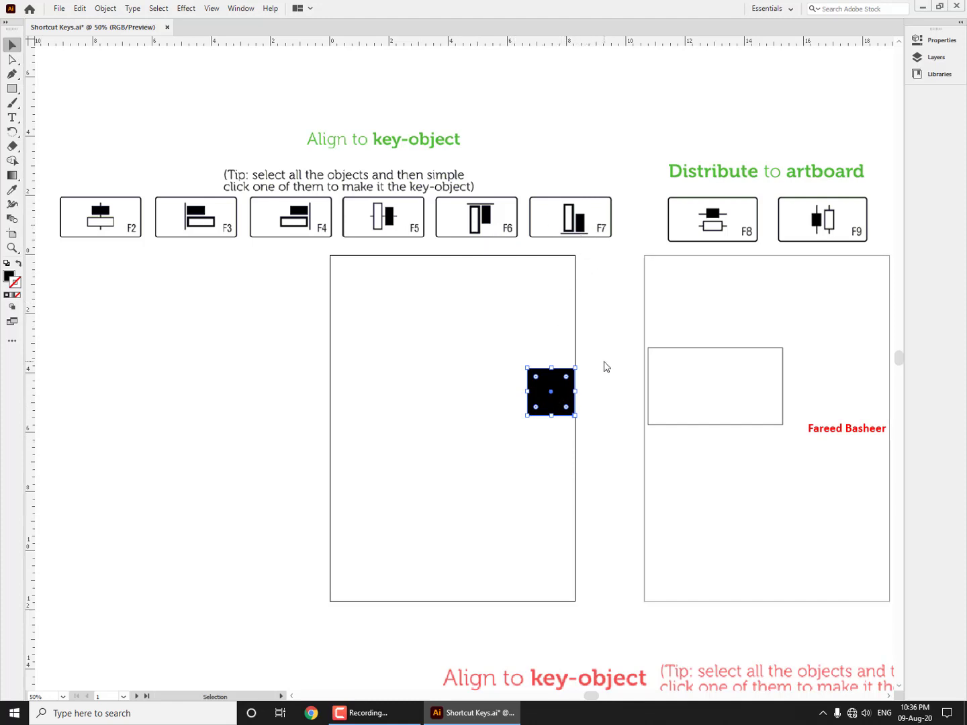
{"action": "key", "text": "F7"}
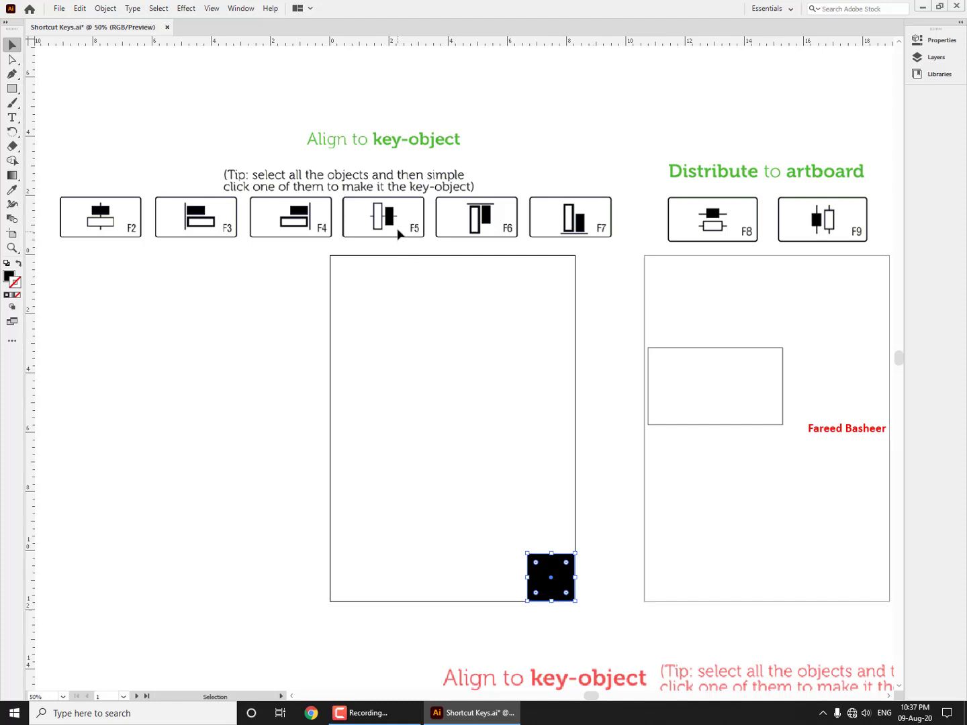
Centre the black square vertically and horizontally on the first artboard and deselect it.
{"action": "key", "text": "F2"}
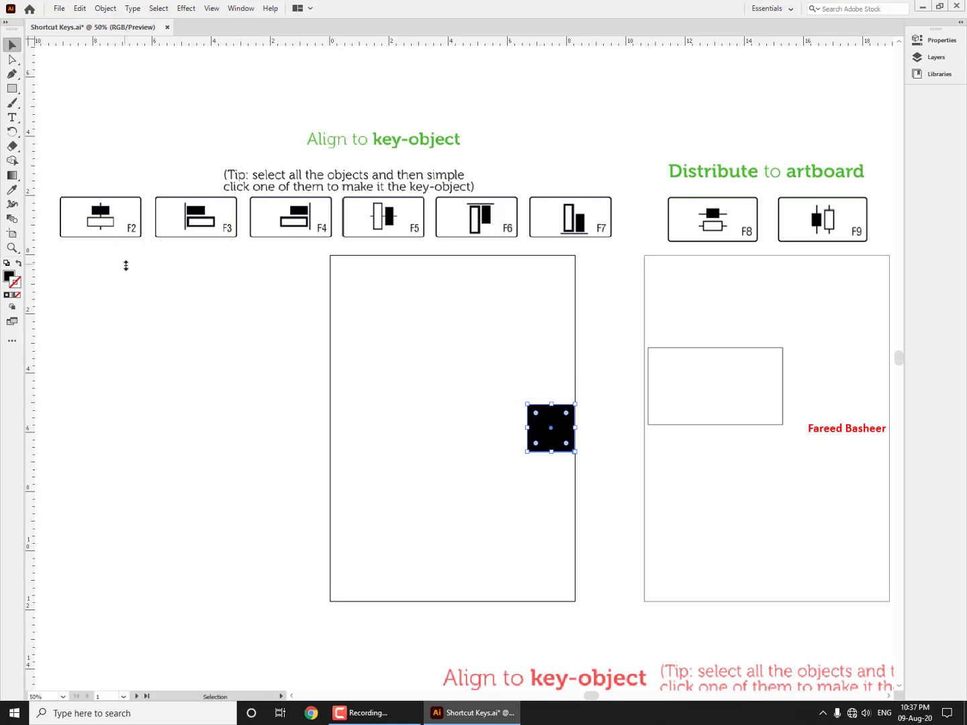
{"action": "key", "text": "F2"}
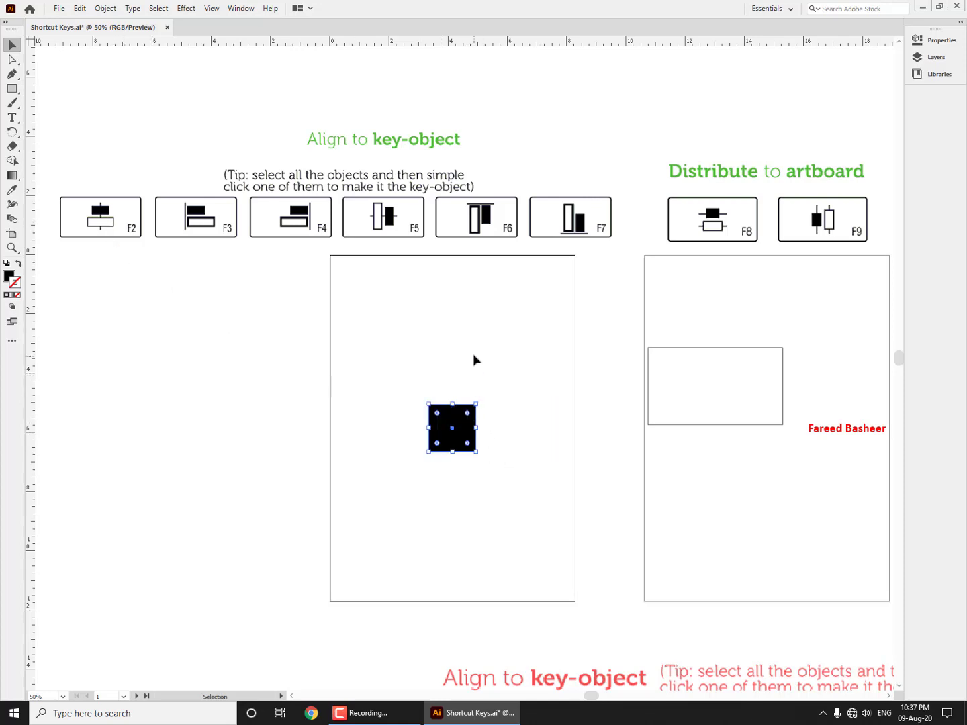
{"action": "left_click", "coordinate": [535, 343]}
Align the red name text vertically to the centre of the outlined rectangle on the second artboard, using the rectangle as key object.
{"action": "left_click_drag", "start_coordinate": [601, 522], "coordinate": [510, 521]}
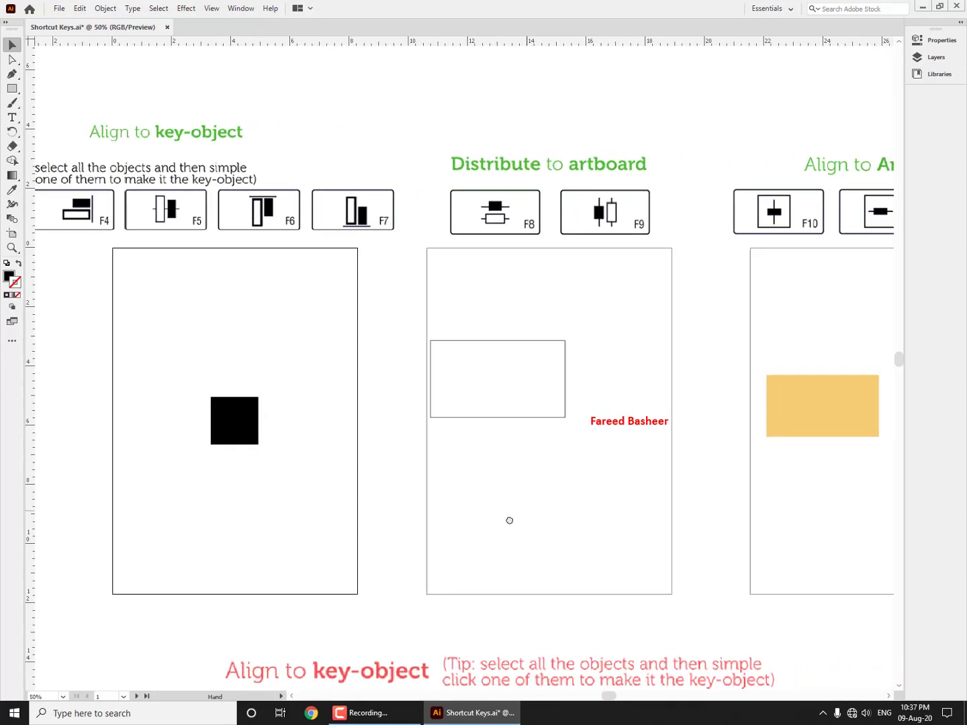
{"action": "key", "text": "z"}
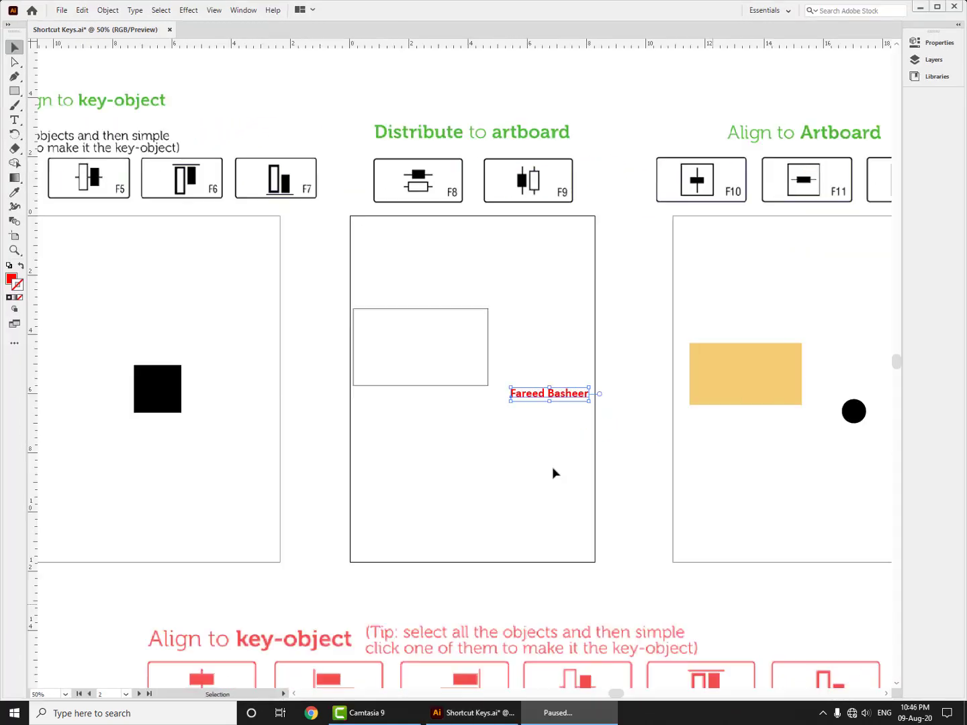
{"action": "left_click", "coordinate": [507, 436]}
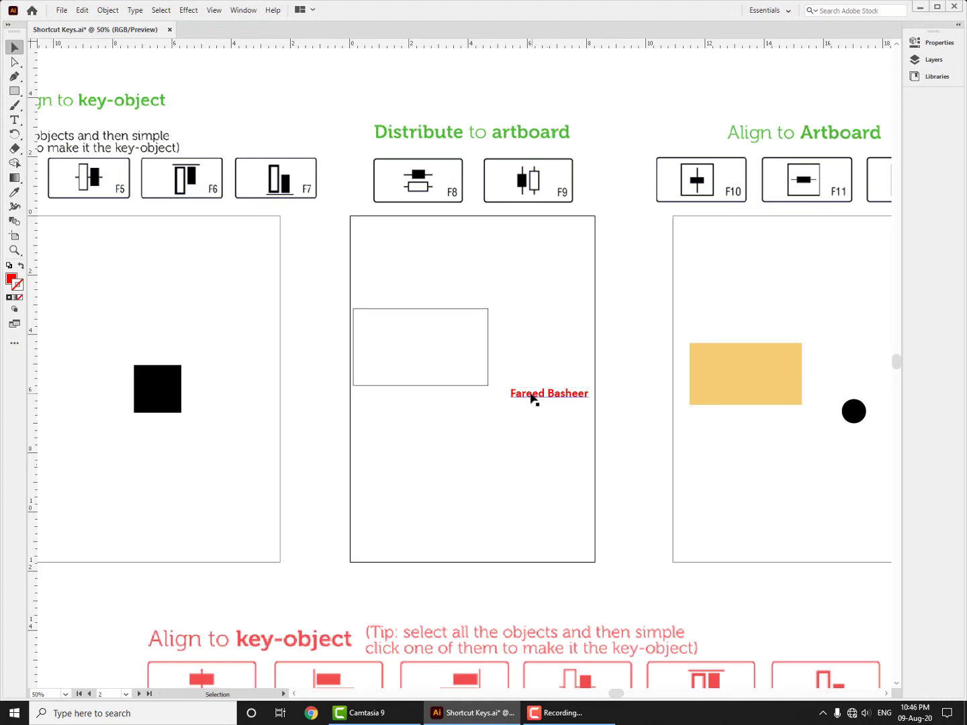
{"action": "left_click", "coordinate": [533, 399]}
{"action": "left_click", "coordinate": [473, 387], "text": "shift"}
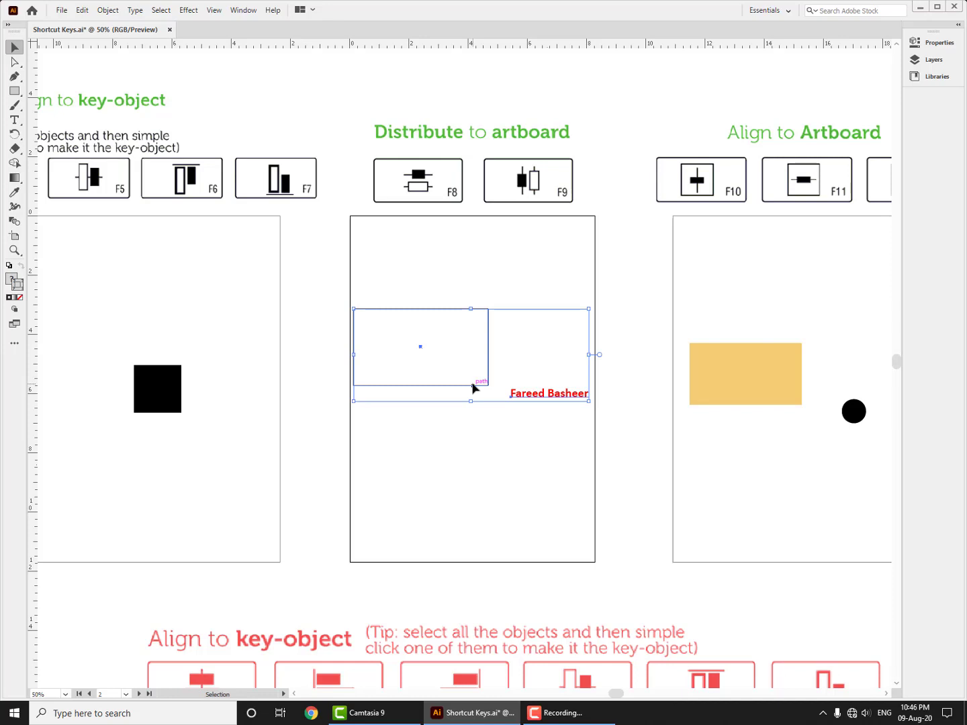
{"action": "left_click", "coordinate": [474, 386]}
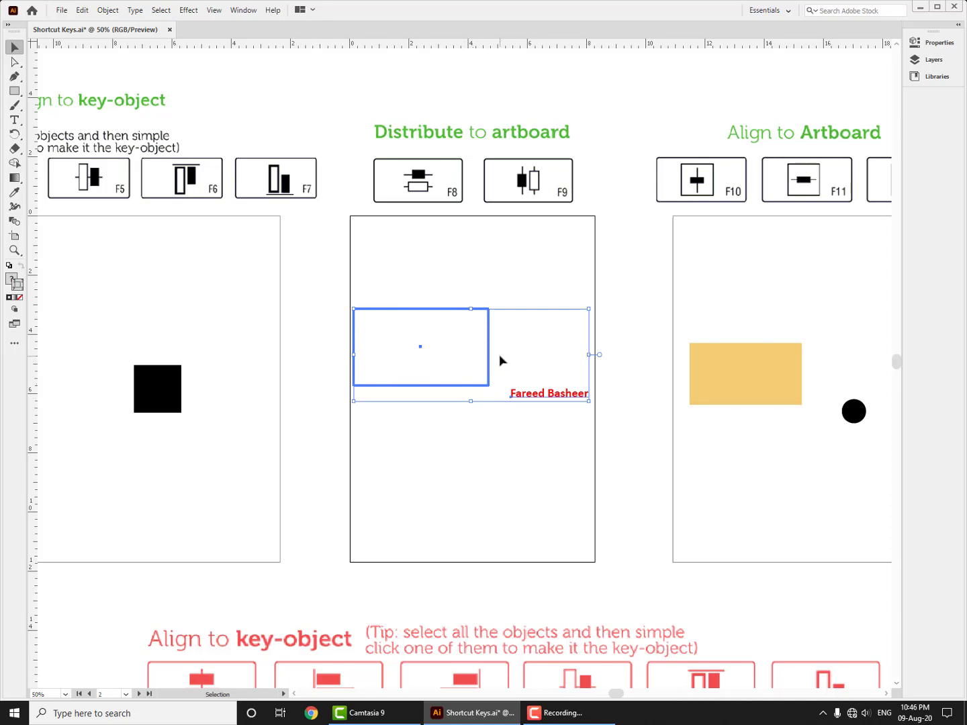
{"action": "key", "text": "F5"}
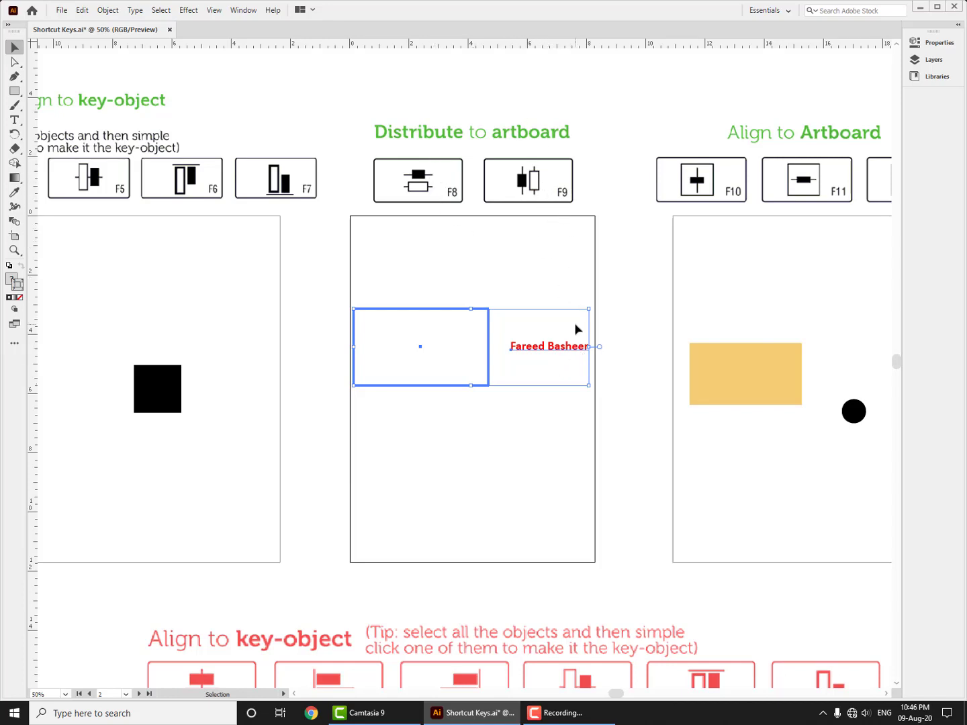
Move the red name text horizontally into the middle of the outlined rectangle and deselect it.
{"action": "left_click", "coordinate": [541, 359]}
{"action": "left_click", "coordinate": [552, 357]}
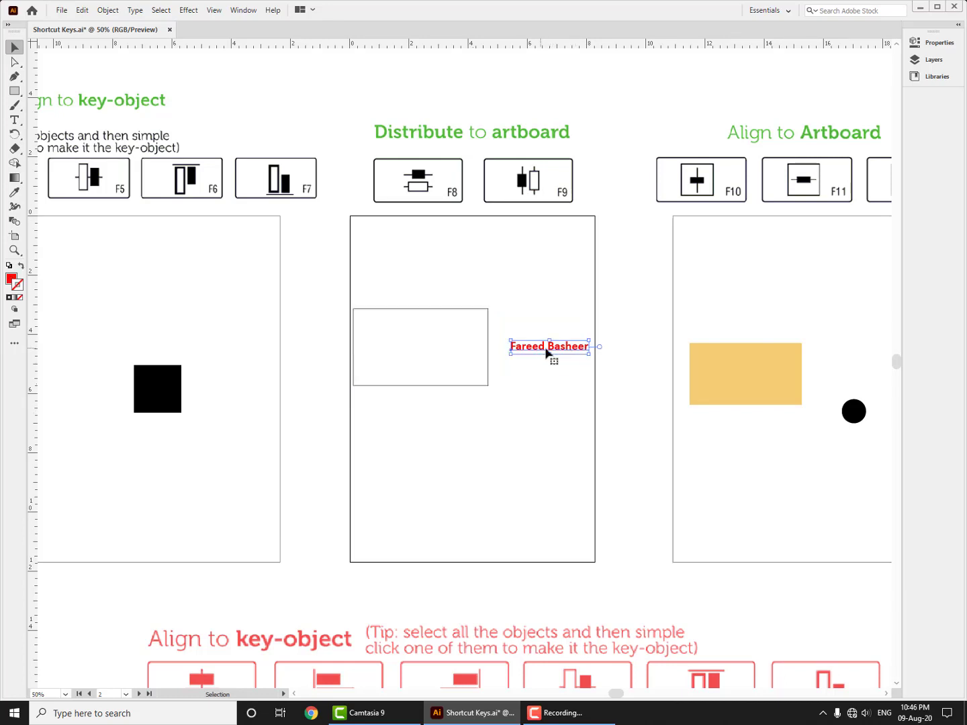
{"action": "left_click_drag", "start_coordinate": [555, 356], "coordinate": [424, 350]}
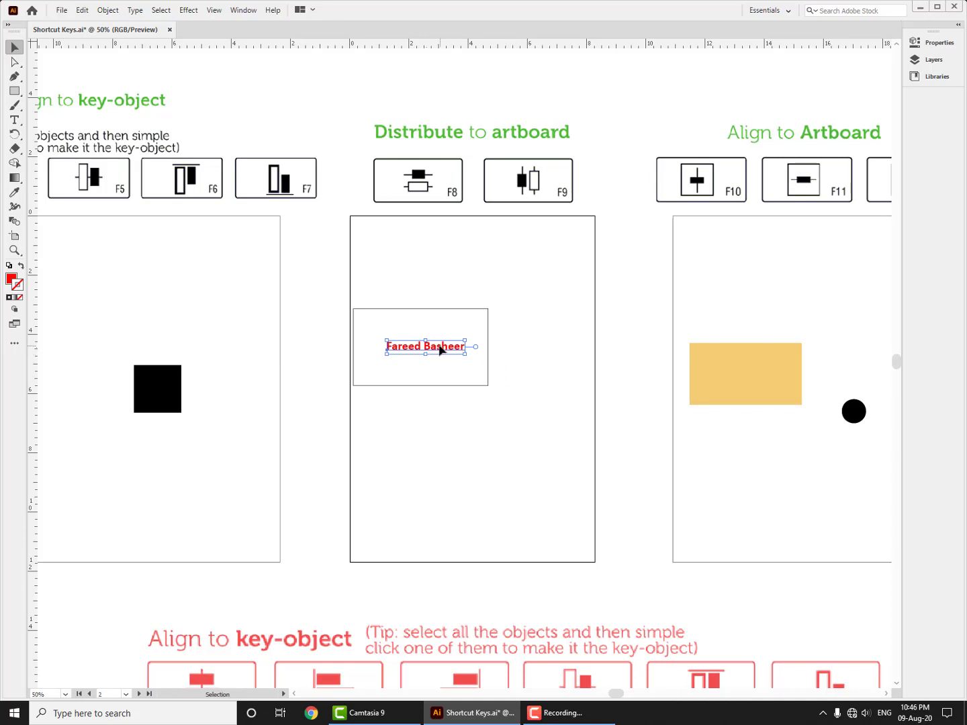
{"action": "left_click_drag", "start_coordinate": [440, 348], "coordinate": [435, 349]}
{"action": "left_click_drag", "start_coordinate": [436, 351], "coordinate": [434, 351]}
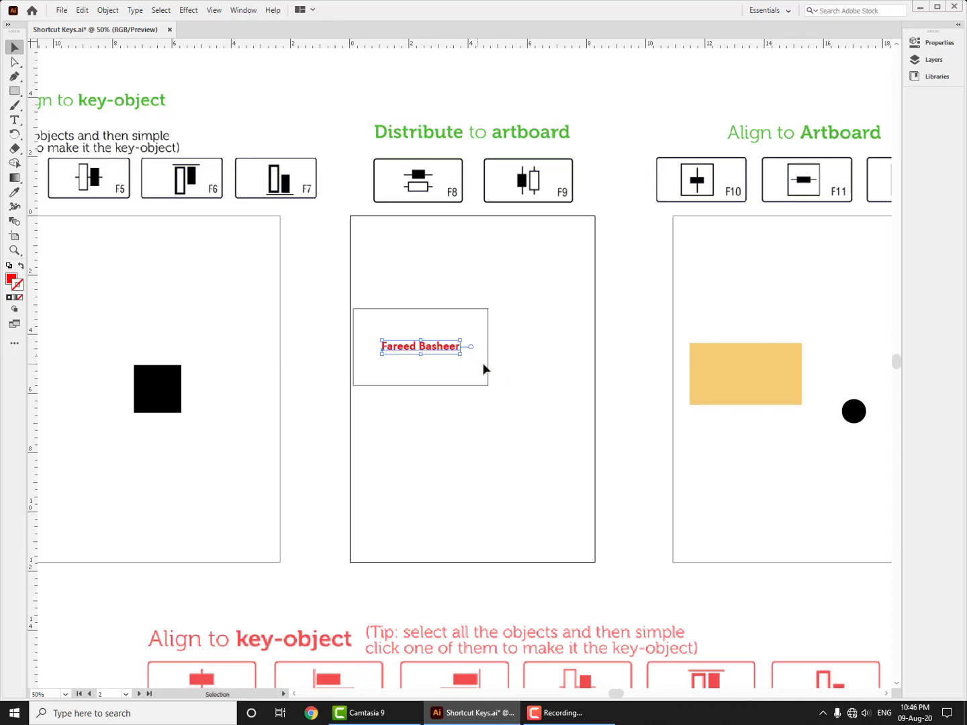
{"action": "left_click", "coordinate": [513, 376]}
{"action": "left_click_drag", "start_coordinate": [678, 447], "coordinate": [433, 465]}
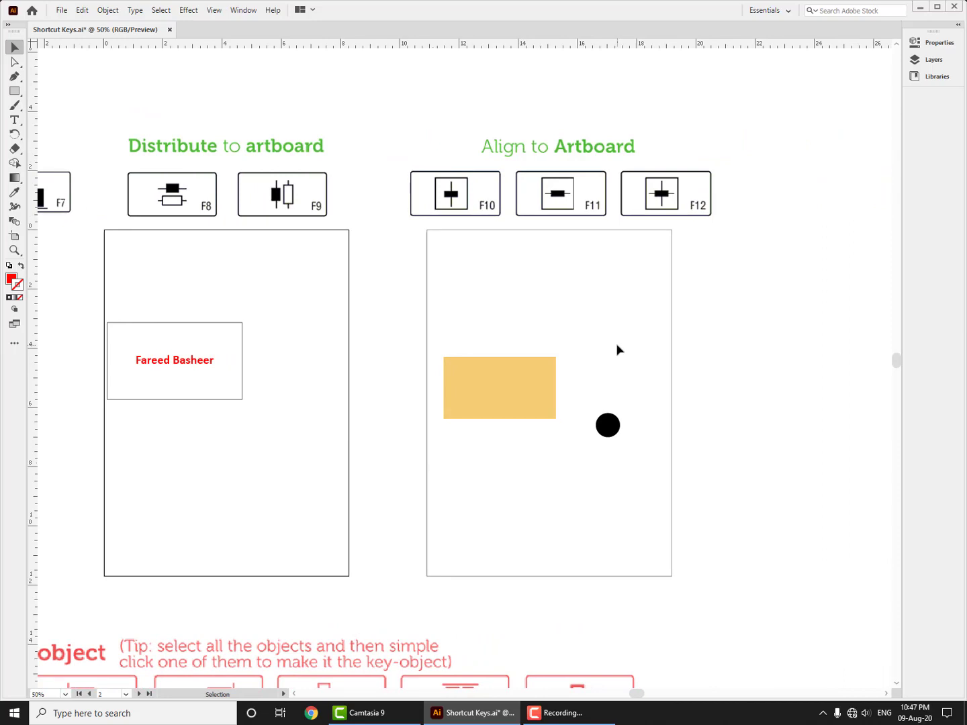
{"action": "left_click", "coordinate": [568, 481]}
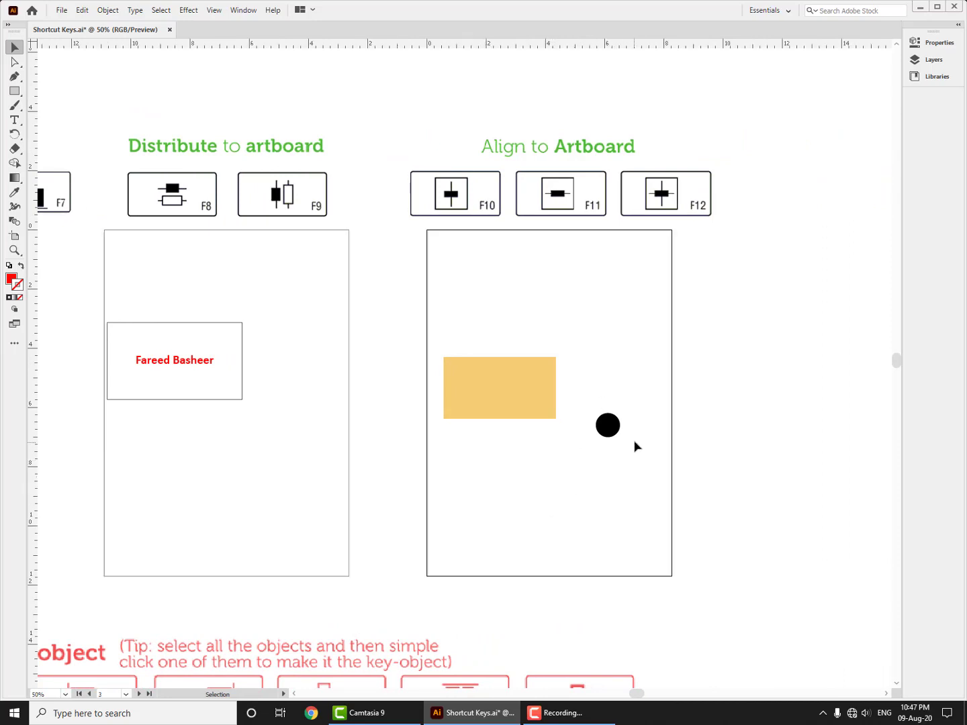
{"action": "left_click", "coordinate": [609, 426]}
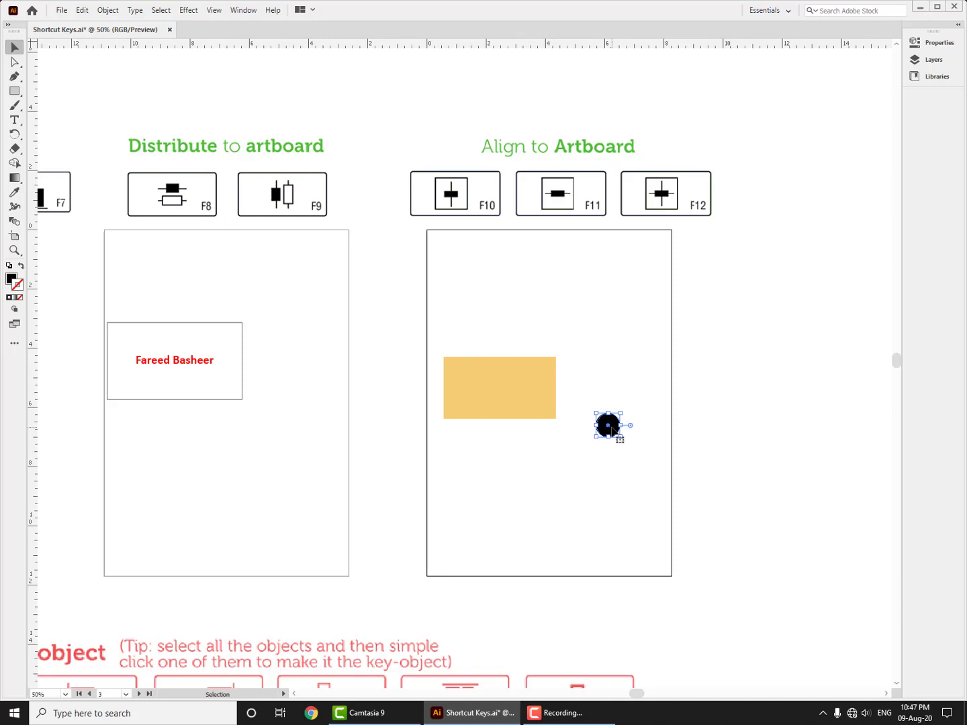
{"action": "left_click", "coordinate": [526, 409], "text": "shift"}
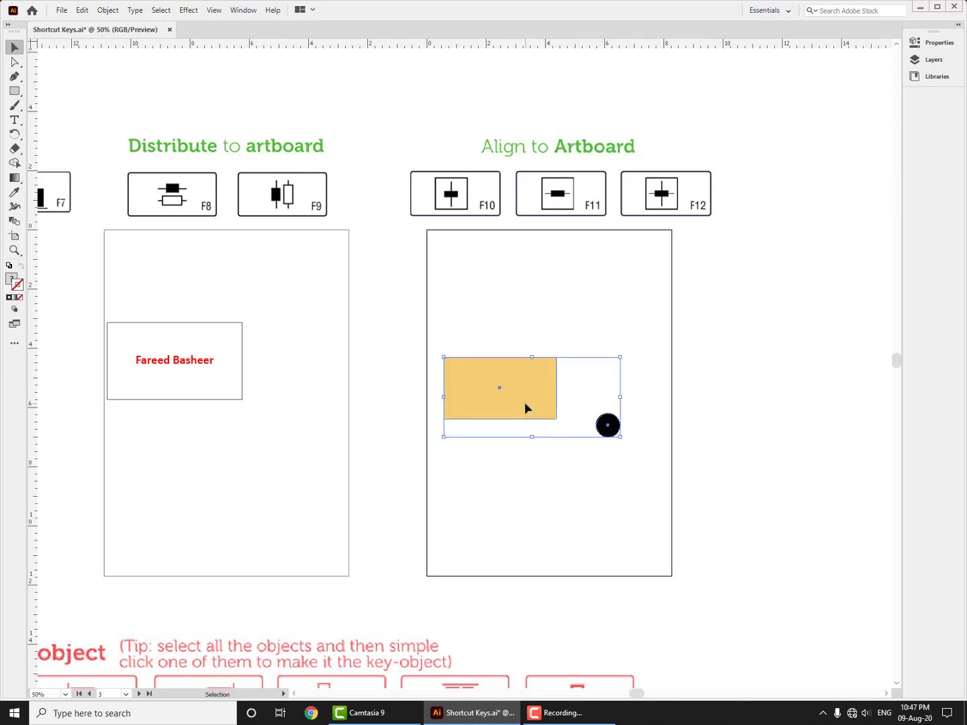
{"action": "left_click", "coordinate": [525, 409]}
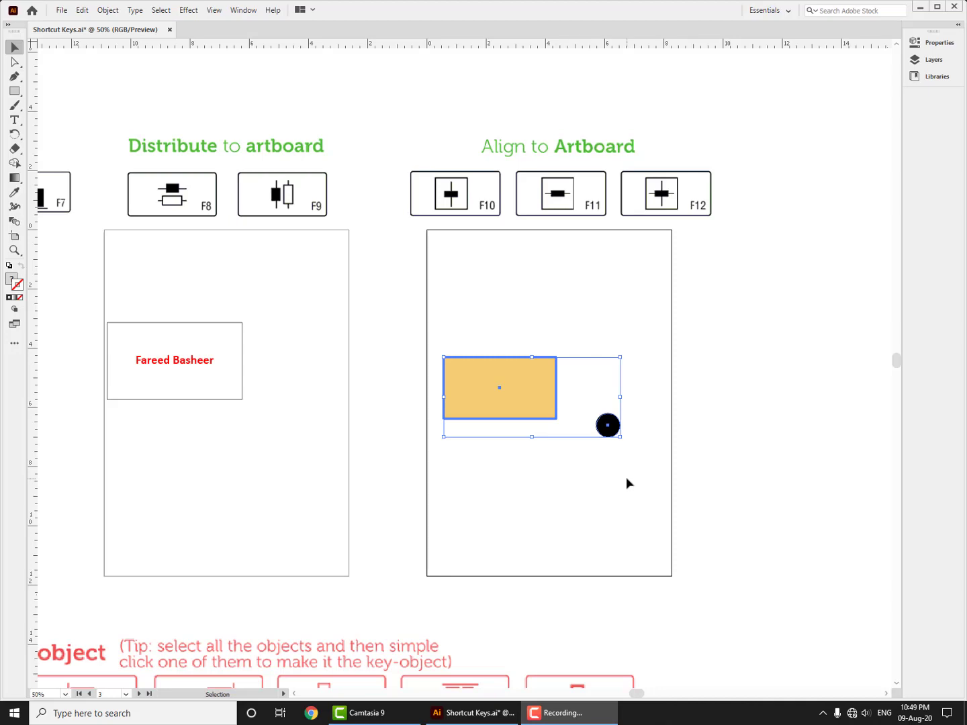
{"action": "left_click", "coordinate": [638, 498]}
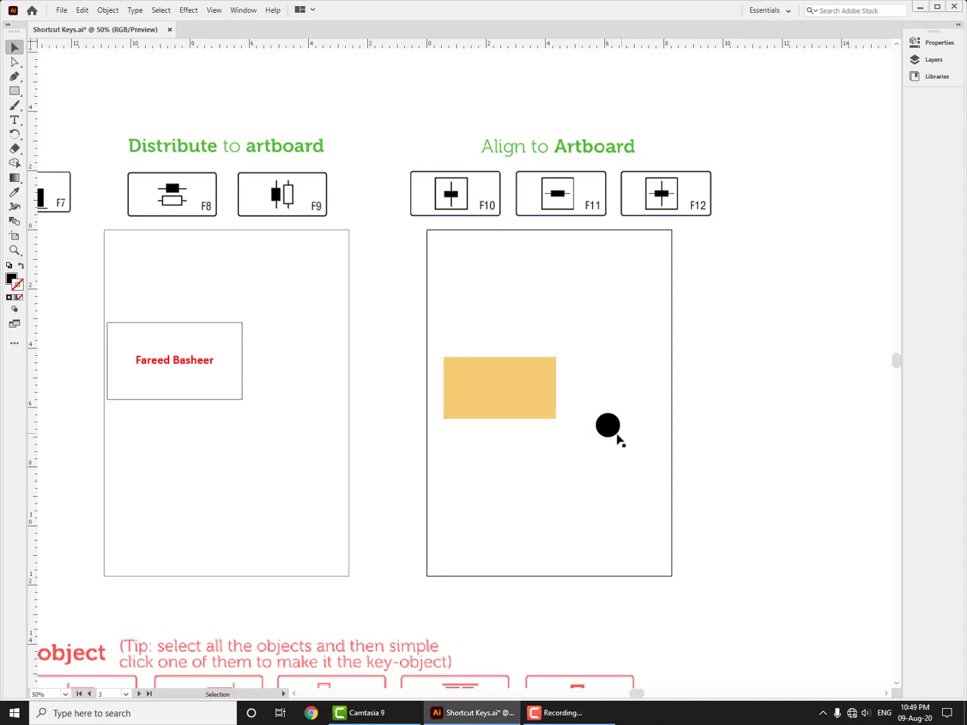
{"action": "left_click", "coordinate": [610, 429]}
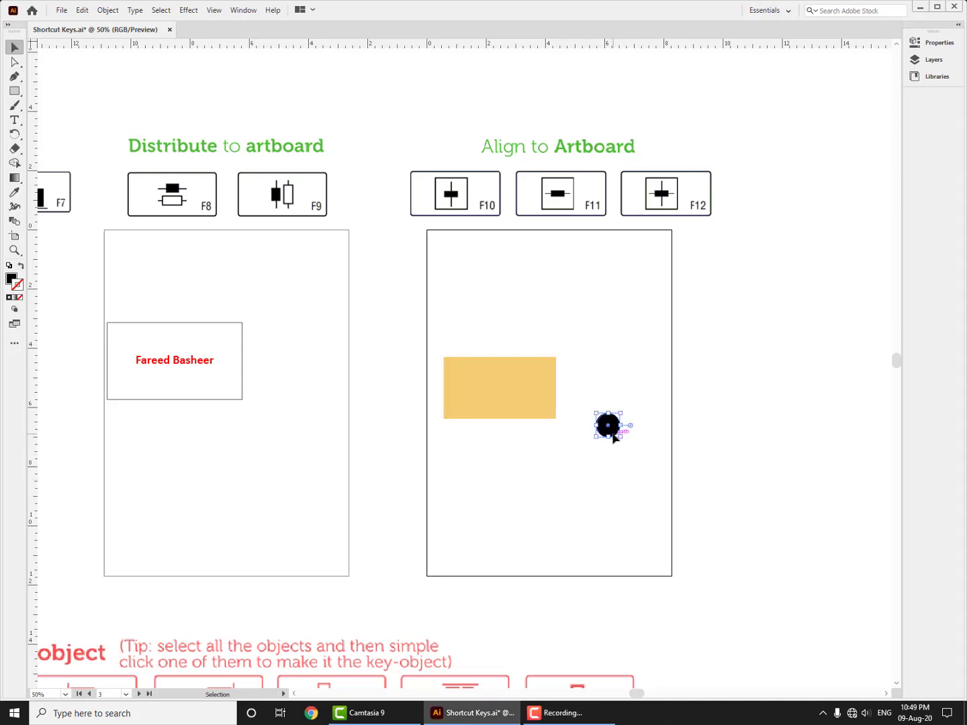
{"action": "left_click", "coordinate": [537, 421], "text": "shift"}
{"action": "left_click", "coordinate": [538, 421]}
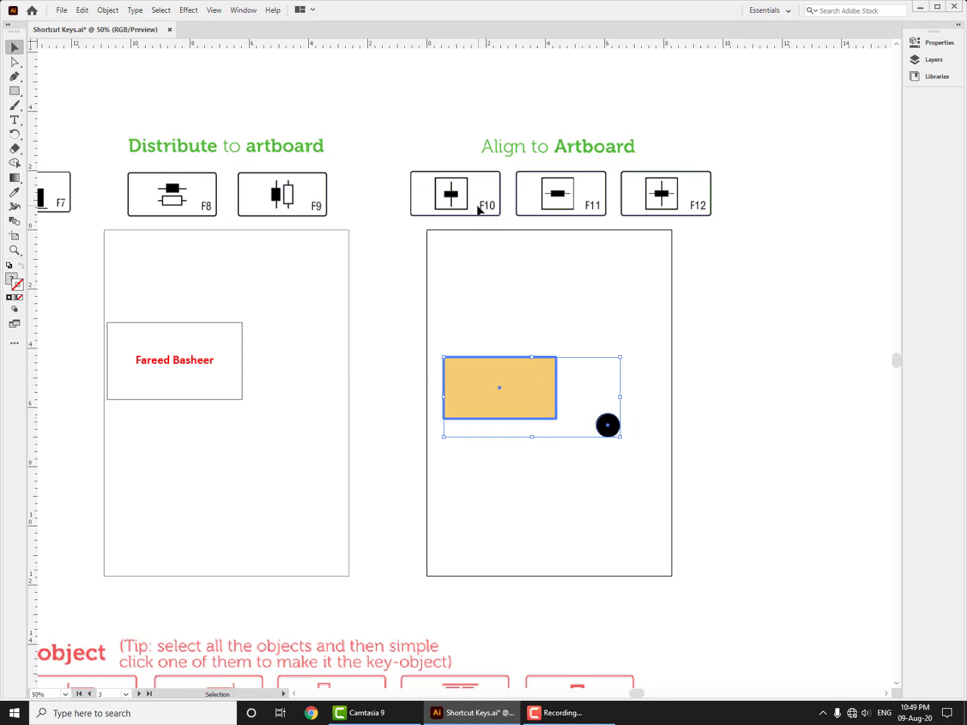
{"action": "left_click", "coordinate": [634, 470]}
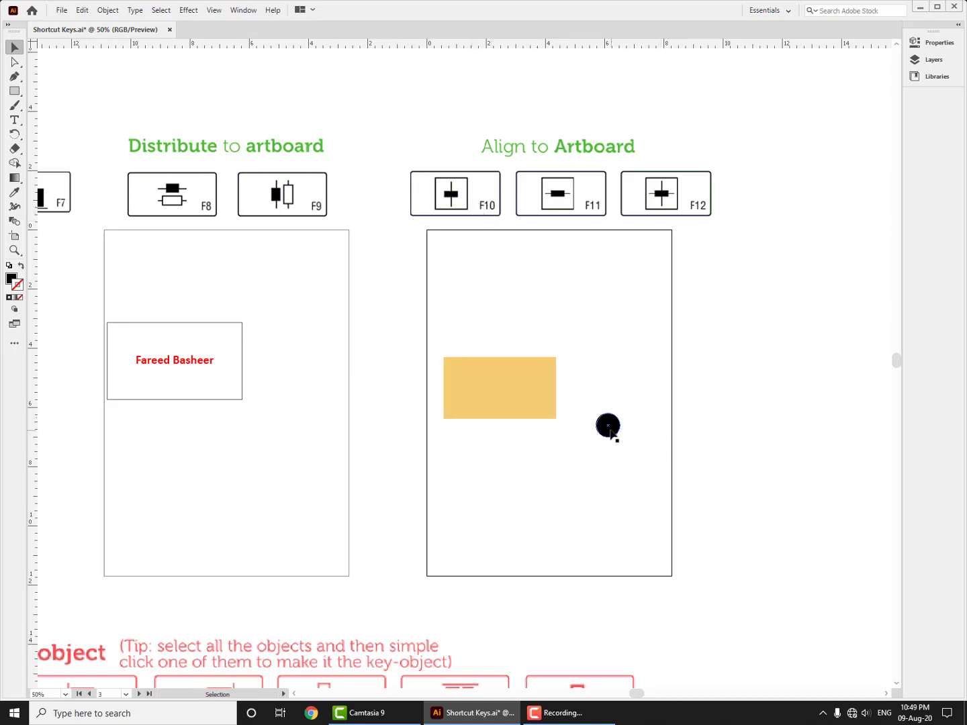
Nudge the black circle slightly upward on the third artboard.
{"action": "mouse_move", "coordinate": [610, 433]}
{"action": "left_mouse_down"}
{"action": "mouse_move", "coordinate": [503, 400]}
{"action": "mouse_move", "coordinate": [614, 430]}
{"action": "left_mouse_up"}
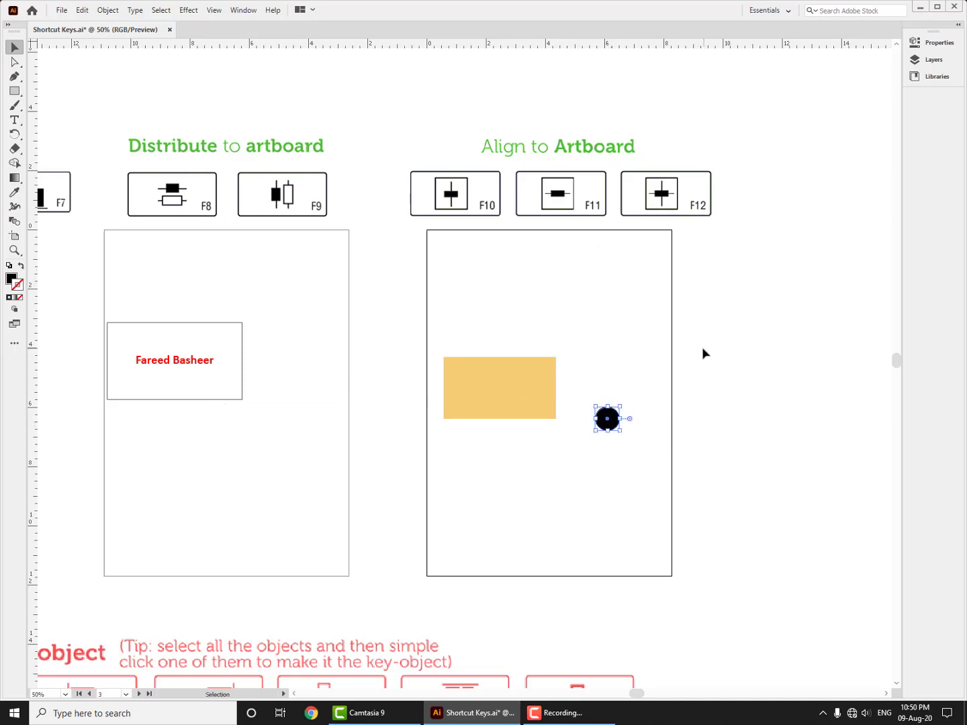
{"action": "left_click", "coordinate": [658, 482]}
{"action": "mouse_move", "coordinate": [607, 419]}
{"action": "left_mouse_down"}
{"action": "mouse_move", "coordinate": [599, 399]}
{"action": "mouse_move", "coordinate": [608, 422]}
{"action": "left_mouse_up"}
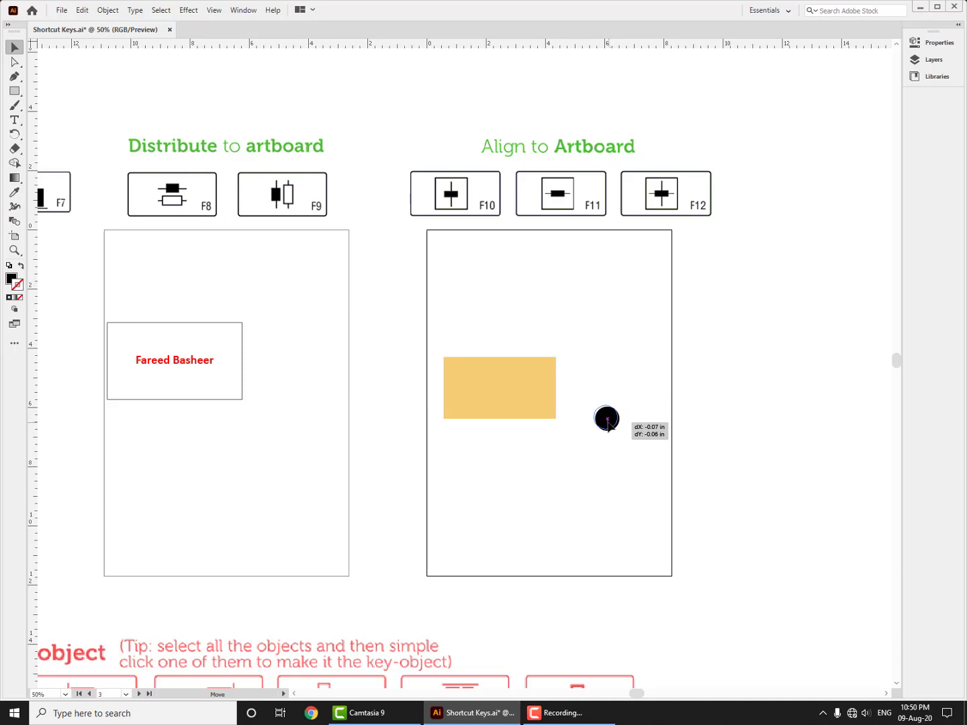
Centre the black circle vertically and horizontally on the orange rectangle, using the rectangle as key object.
{"action": "left_click_drag", "start_coordinate": [608, 421], "coordinate": [607, 425]}
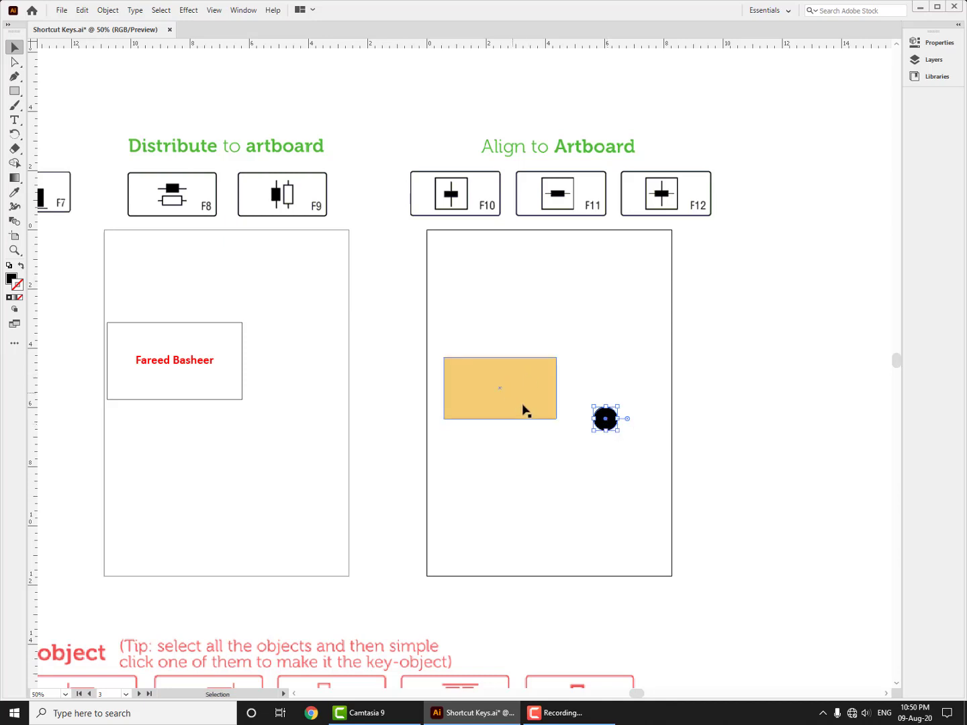
{"action": "left_click", "coordinate": [545, 419], "text": "shift"}
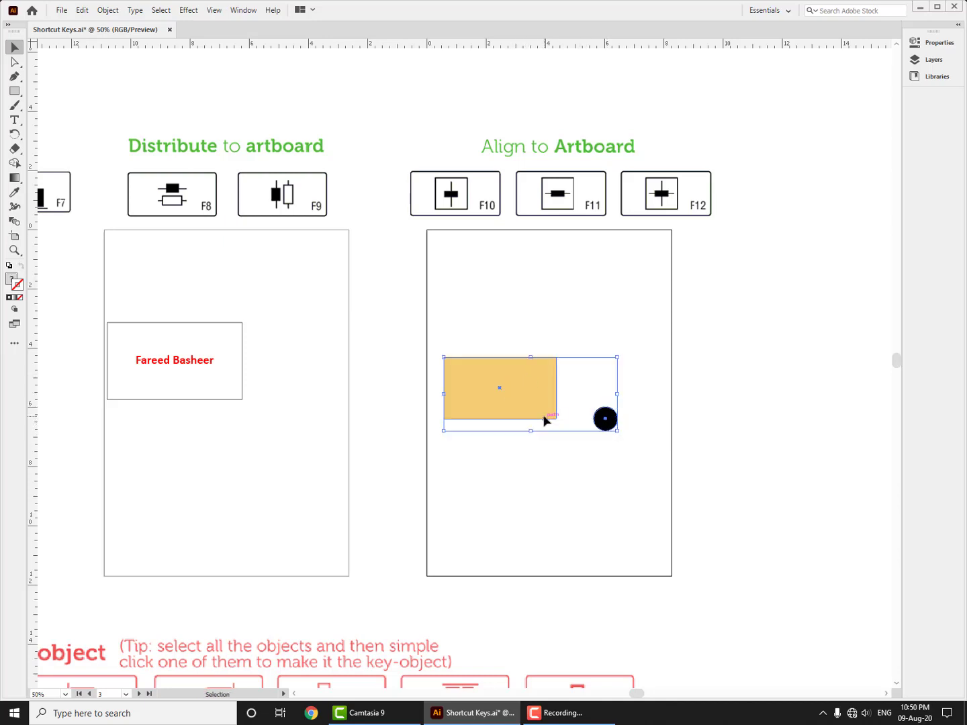
{"action": "left_click", "coordinate": [545, 419]}
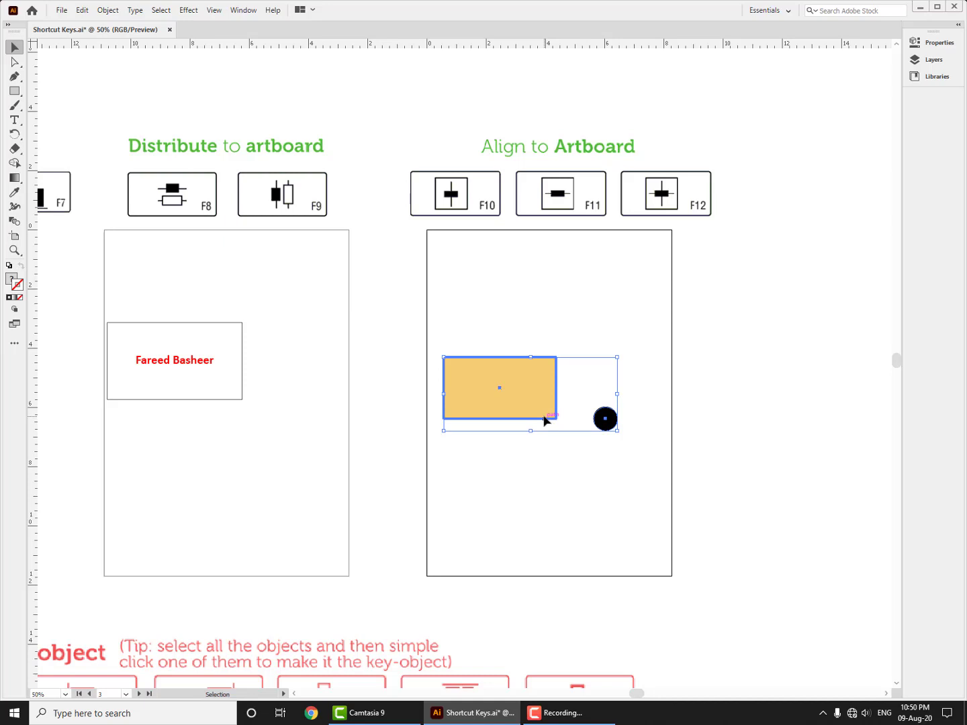
{"action": "key", "text": "F11"}
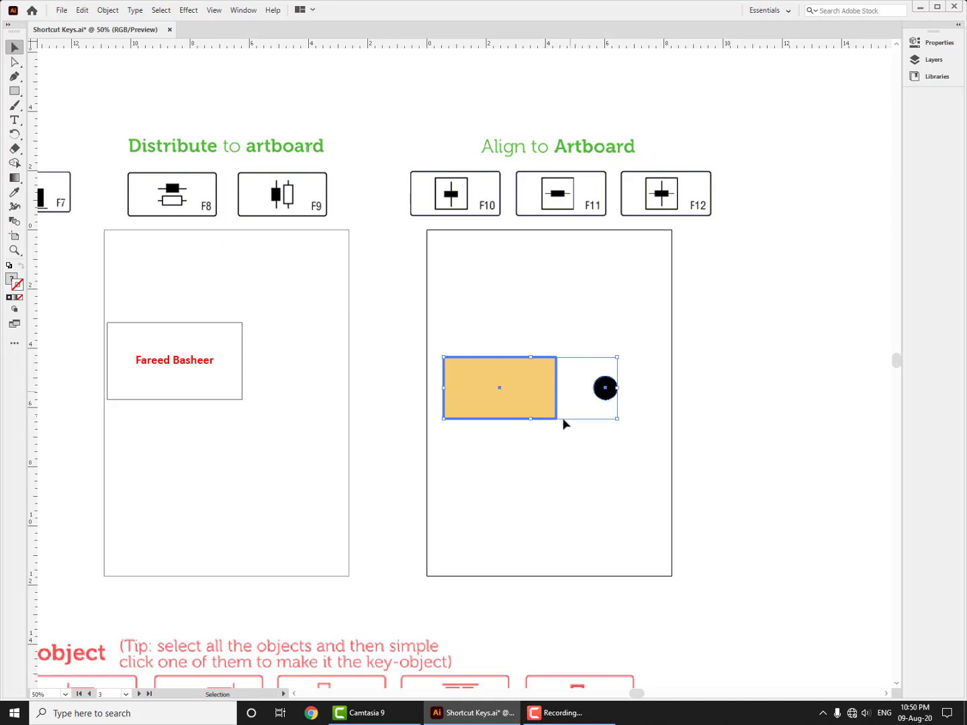
{"action": "key", "text": "F10"}
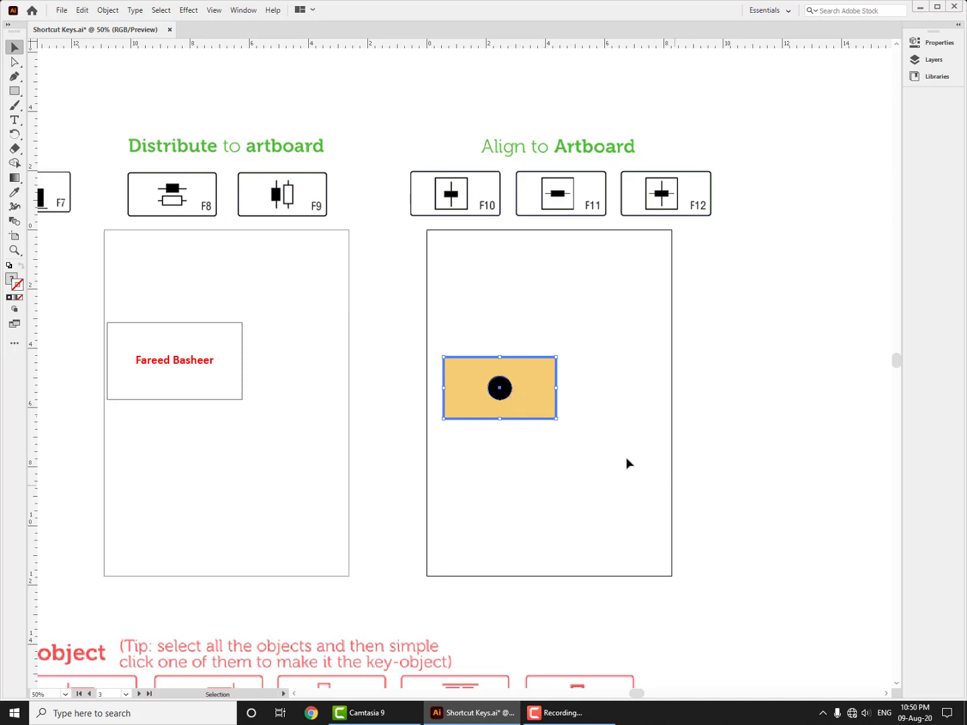
Move the orange rectangle and black circle together toward the middle of the third artboard and deselect them.
{"action": "left_click_drag", "start_coordinate": [608, 454], "coordinate": [395, 324]}
{"action": "left_click_drag", "start_coordinate": [501, 389], "coordinate": [544, 380]}
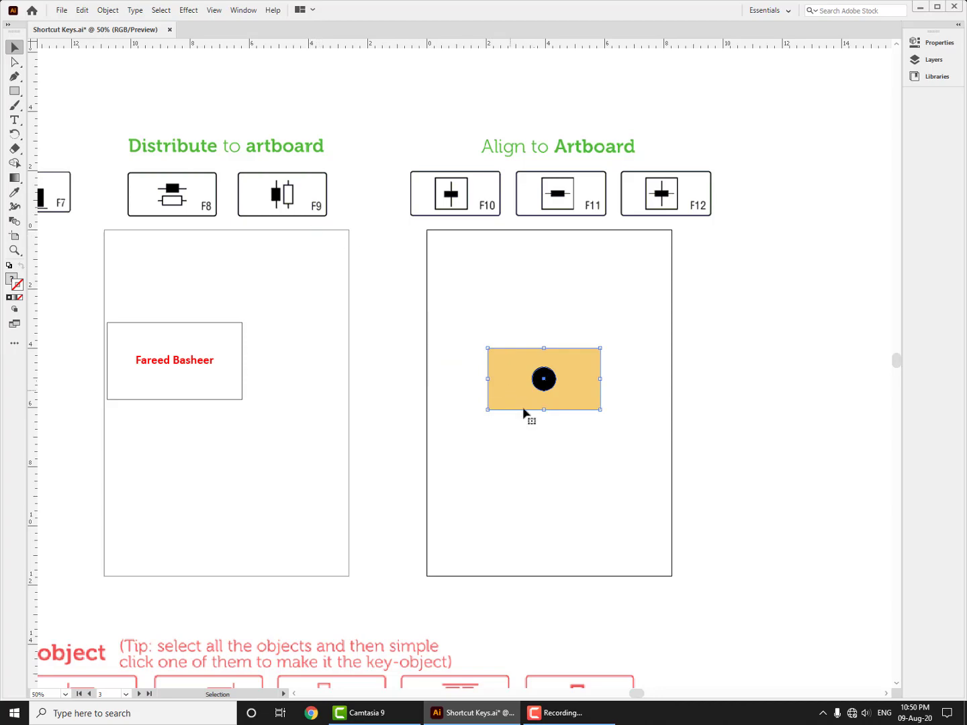
{"action": "key", "text": "z"}
{"action": "left_click", "coordinate": [539, 438], "text": "alt"}
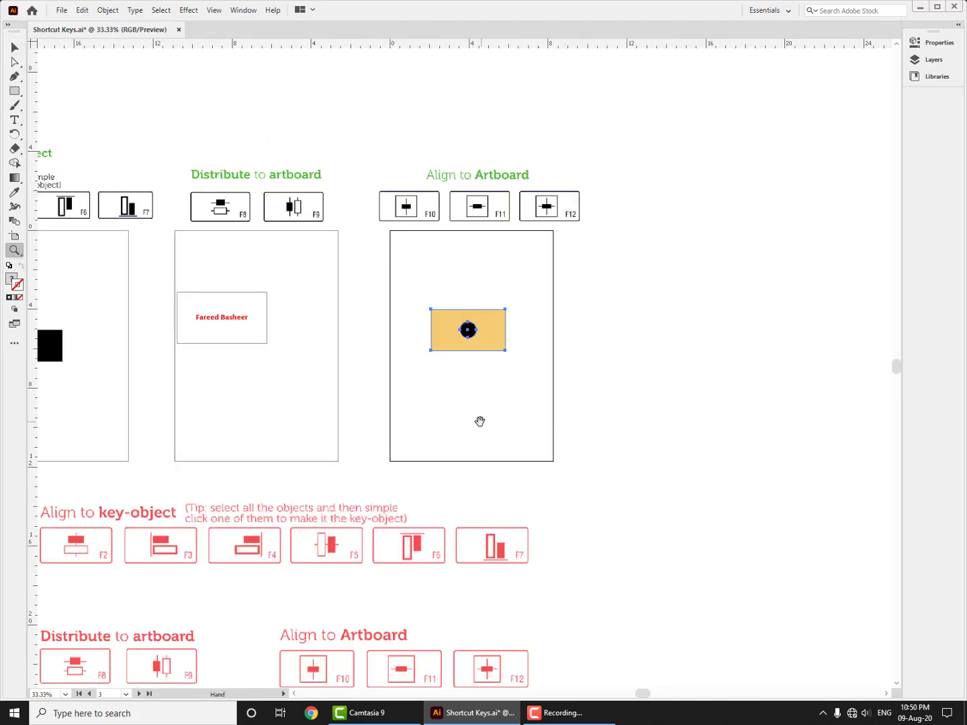
{"action": "left_click_drag", "start_coordinate": [480, 421], "coordinate": [591, 382]}
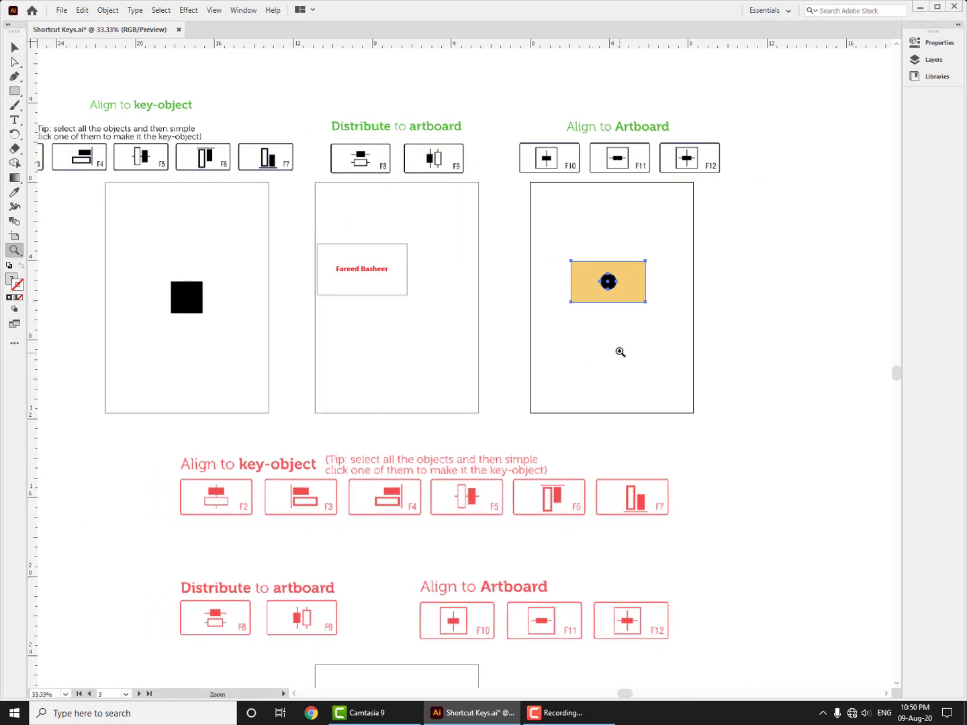
{"action": "left_click", "coordinate": [608, 282]}
{"action": "left_click_drag", "start_coordinate": [396, 534], "coordinate": [540, 461]}
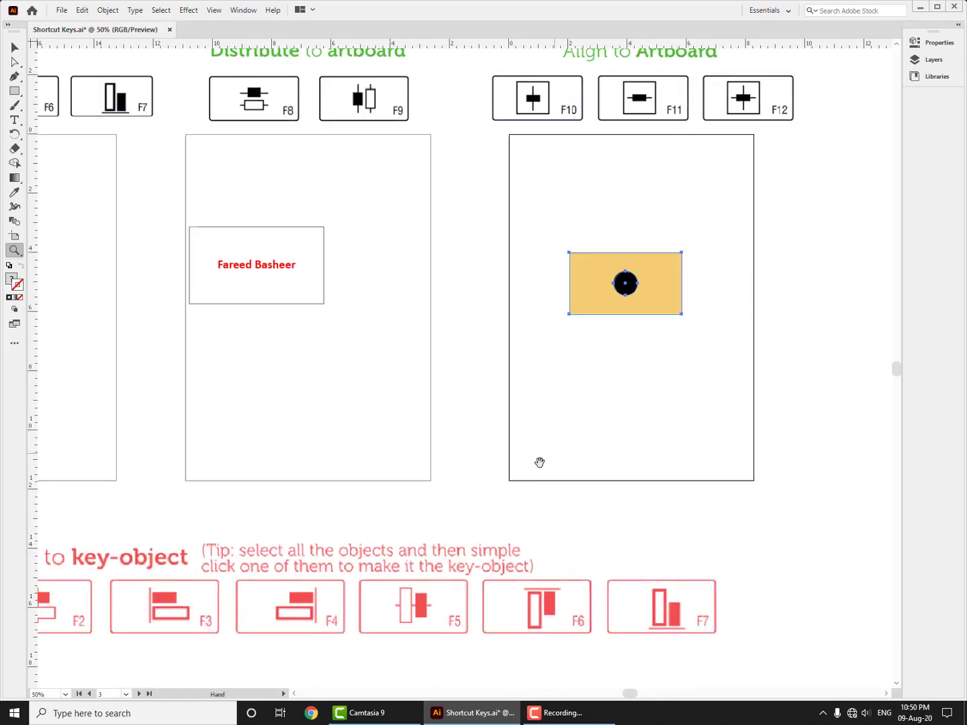
{"action": "key", "text": "v"}
{"action": "left_click", "coordinate": [556, 452]}
Move the green circle off the lower artboard to its right side and select the blue square.
{"action": "left_click_drag", "start_coordinate": [430, 518], "coordinate": [561, 459]}
{"action": "key", "text": "z"}
{"action": "key", "text": "ctrl+minus"}
{"action": "key", "text": "ctrl+minus"}
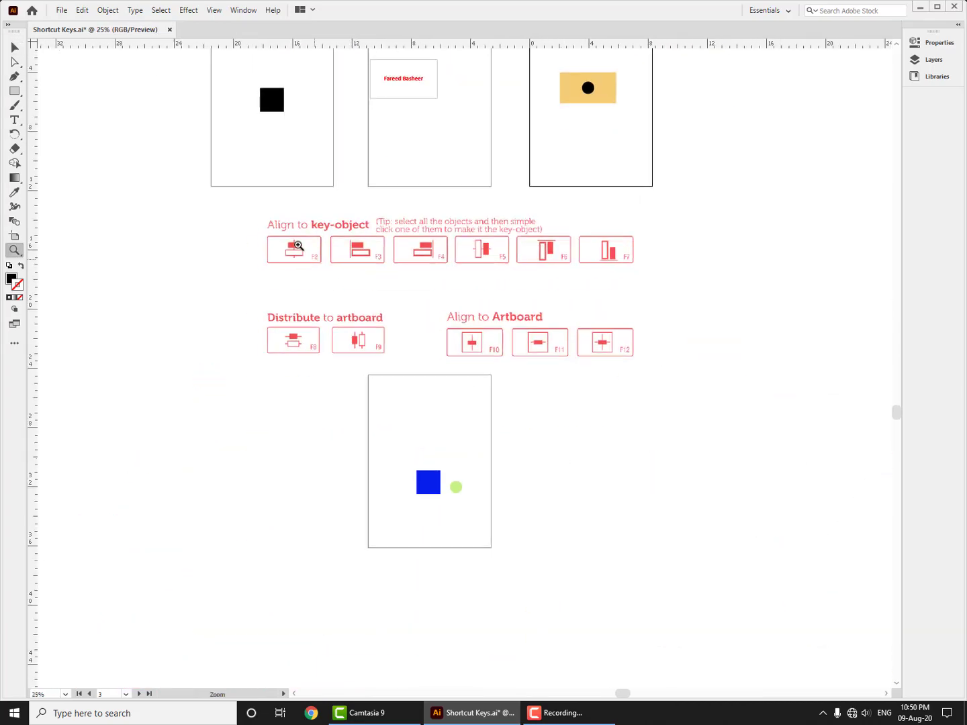
{"action": "left_click_drag", "start_coordinate": [250, 210], "coordinate": [656, 575]}
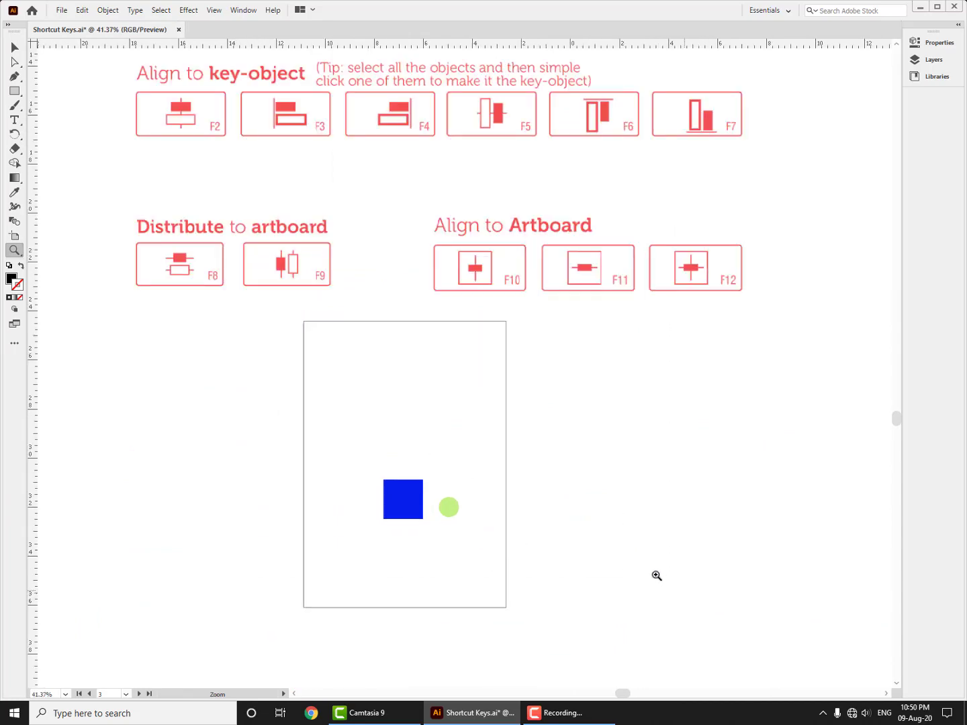
{"action": "left_click_drag", "start_coordinate": [609, 529], "coordinate": [547, 551]}
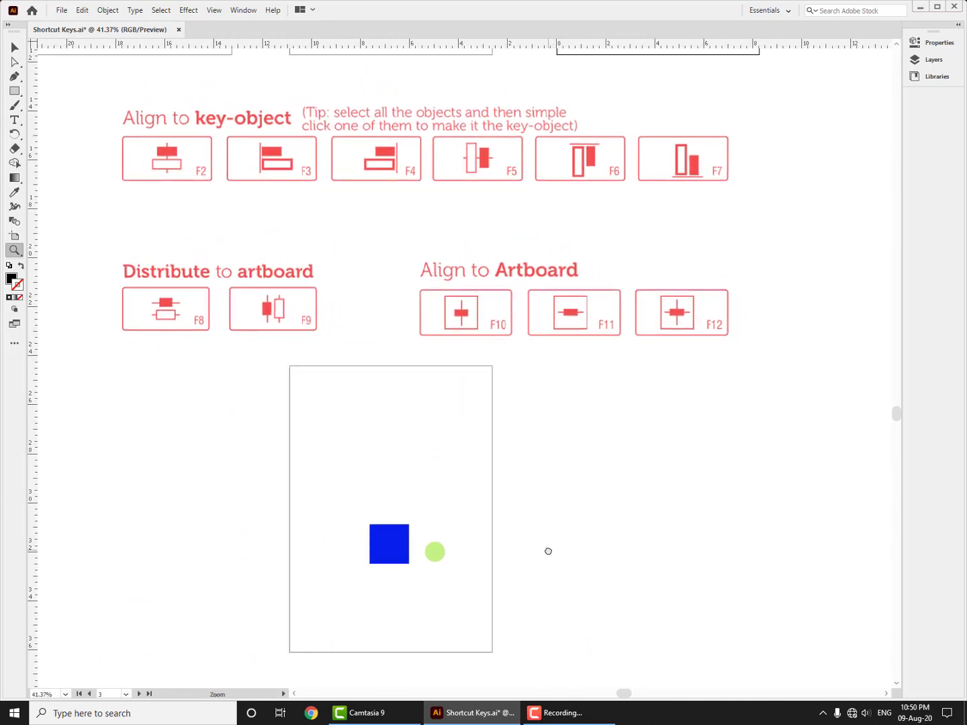
{"action": "key", "text": "v"}
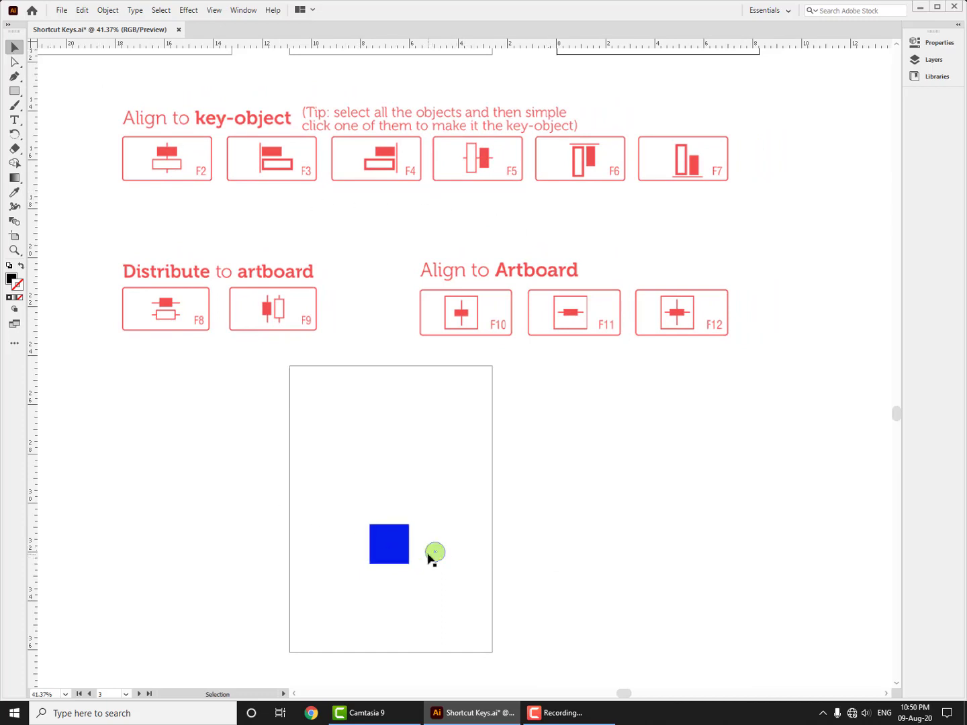
{"action": "left_click_drag", "start_coordinate": [435, 553], "coordinate": [583, 537]}
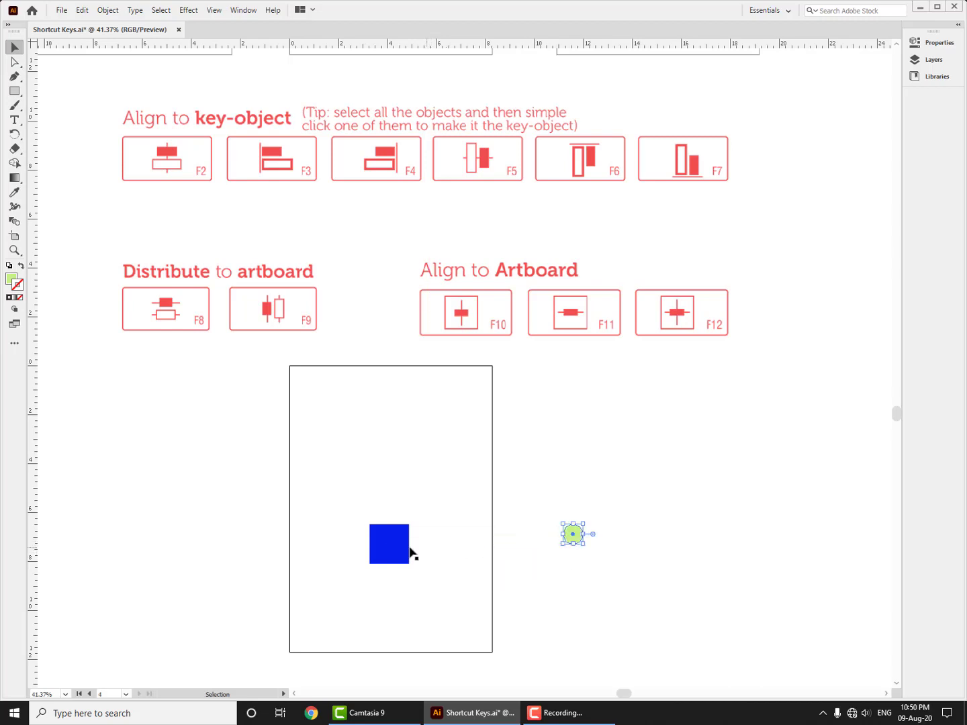
{"action": "left_click", "coordinate": [387, 550]}
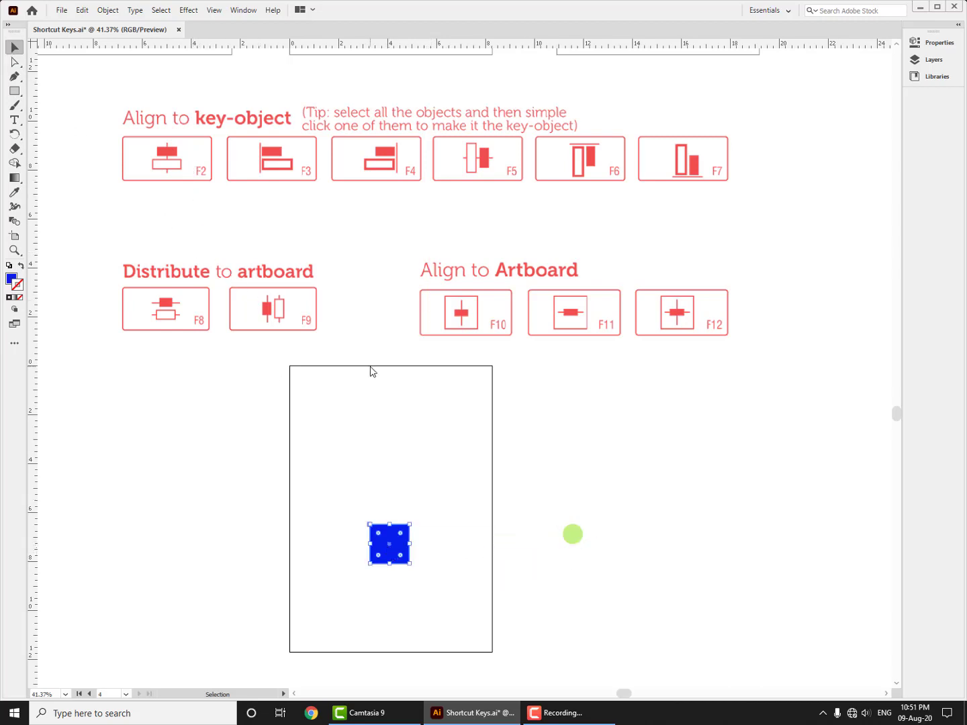
Distribute the blue square horizontally on the lower artboard, and align it to the artboard's left edge and its right edge.
{"action": "left_click_drag", "start_coordinate": [406, 552], "coordinate": [344, 510]}
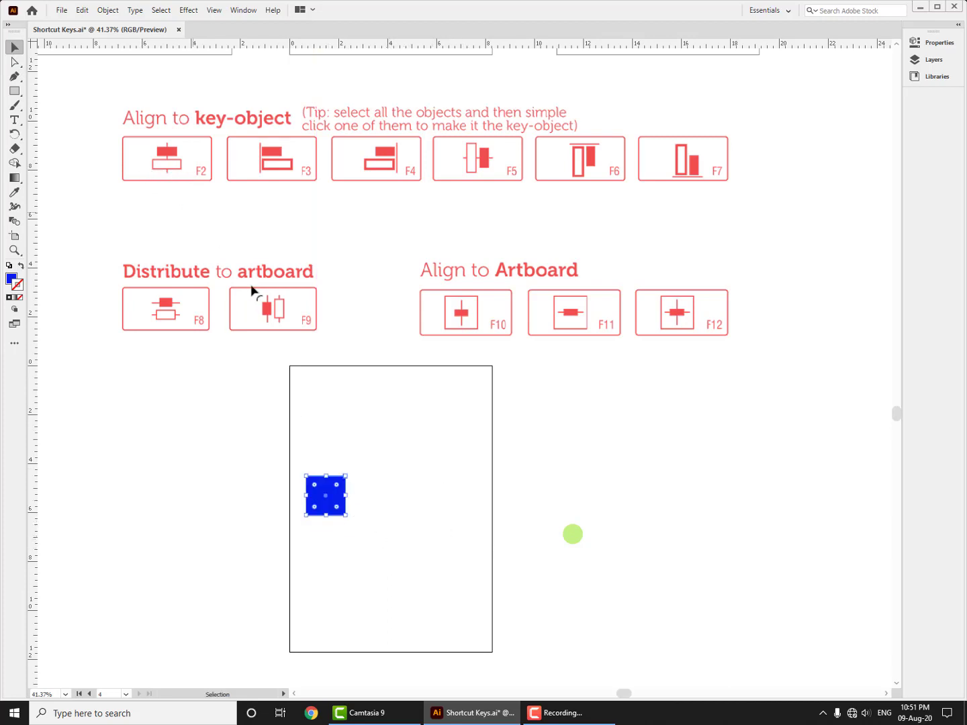
{"action": "key", "text": "F9"}
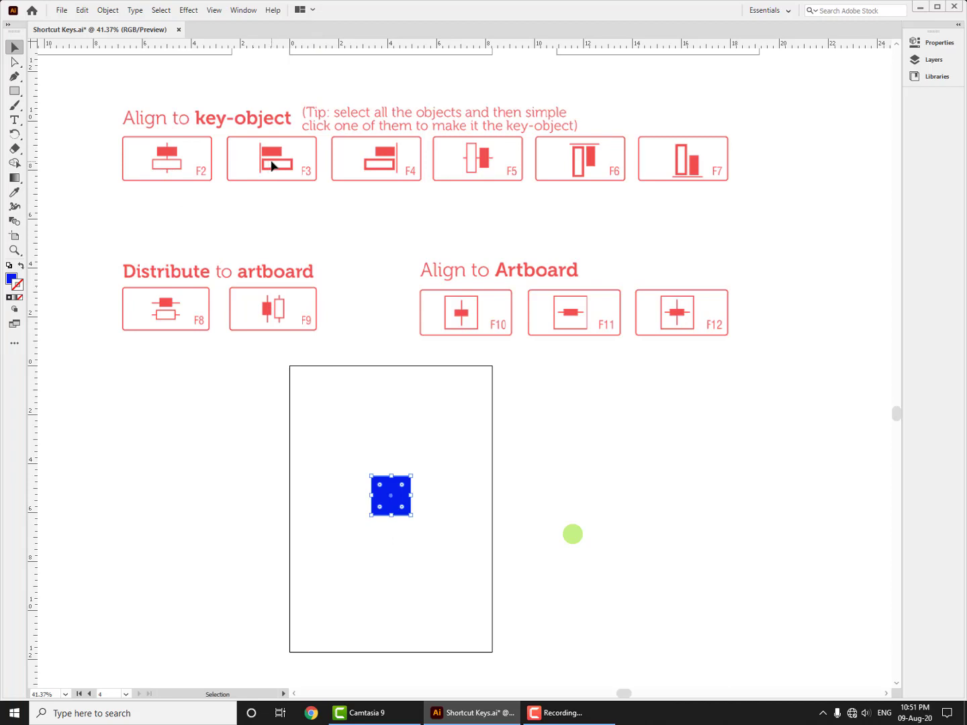
{"action": "key", "text": "F3"}
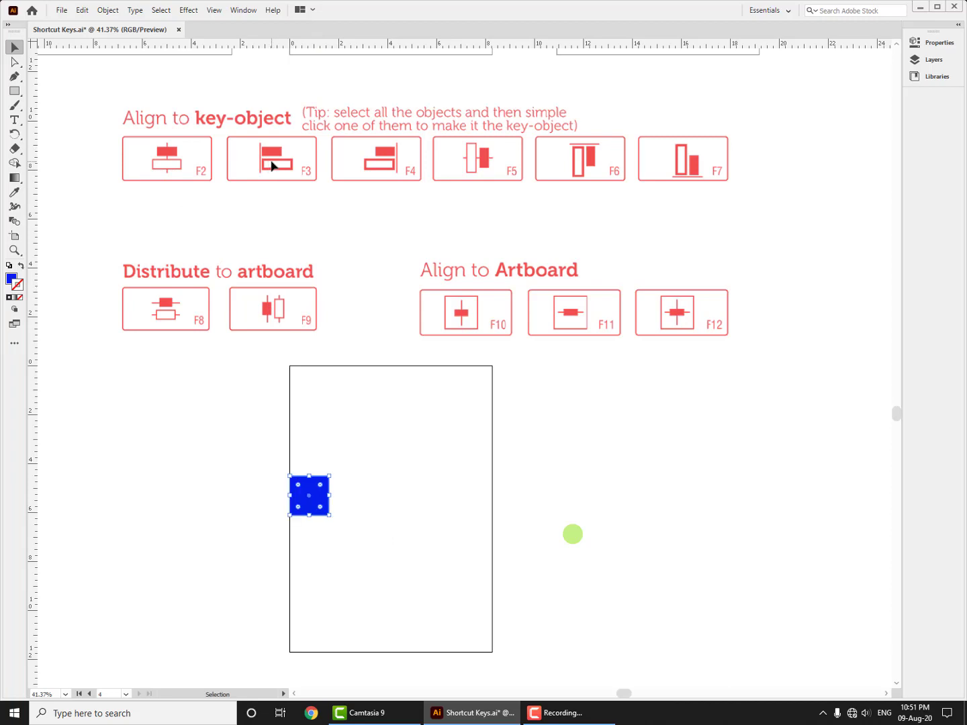
{"action": "key", "text": "F4"}
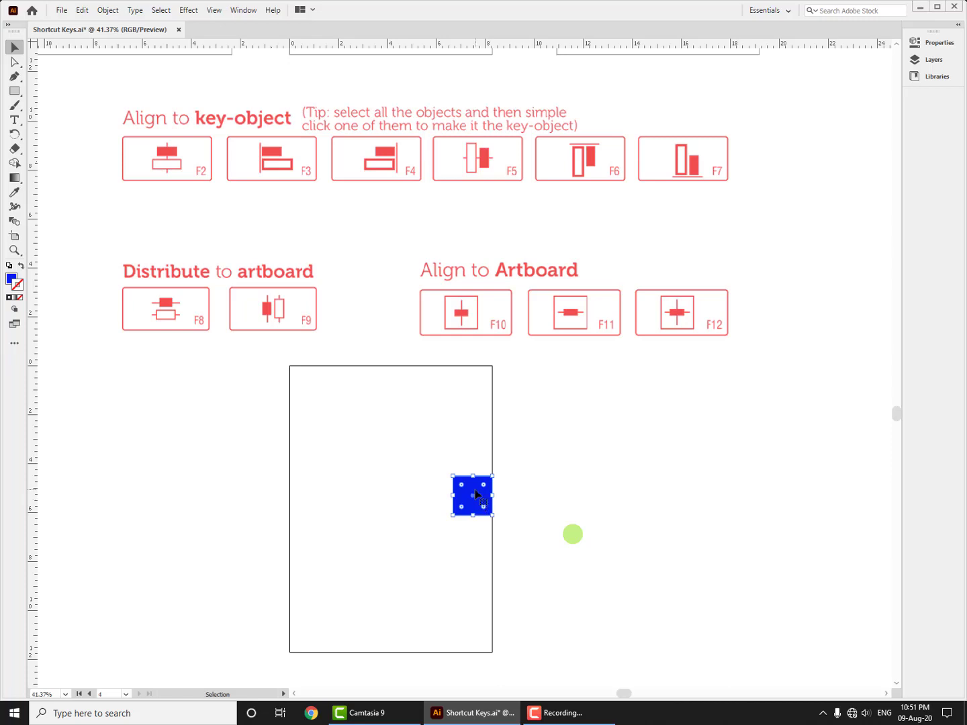
Nudge the blue square slightly down and align it to the artboard's top edge, then to its bottom edge.
{"action": "left_click_drag", "start_coordinate": [475, 495], "coordinate": [475, 508]}
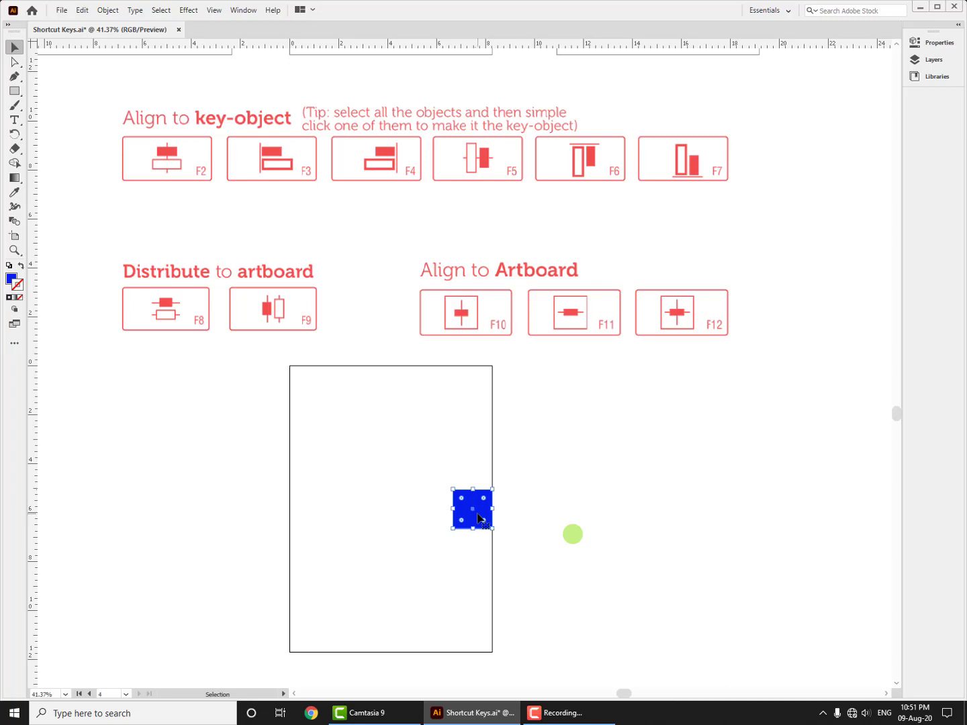
{"action": "key", "text": "F6"}
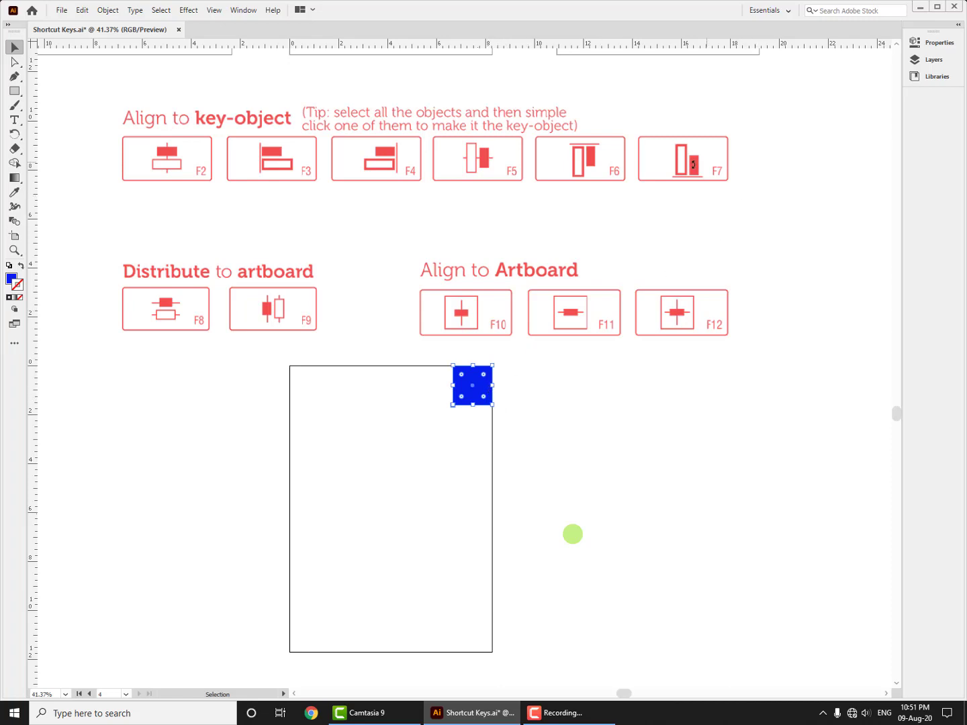
{"action": "key", "text": "F7"}
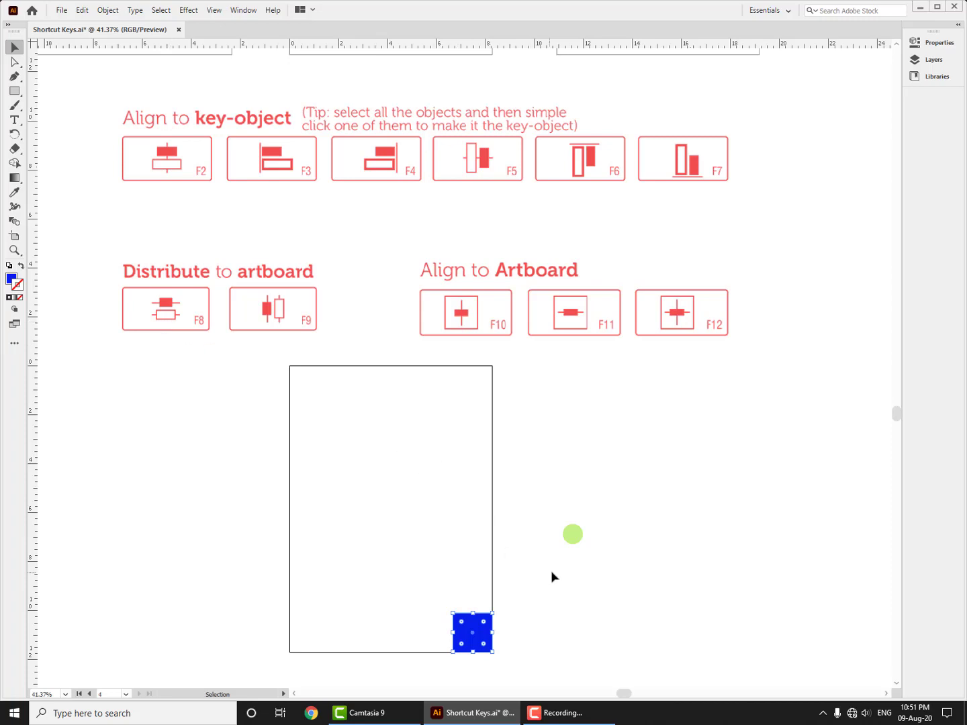
Move the blue square off the artboard's right side, and shift the green circle slightly up and right beside it.
{"action": "left_click", "coordinate": [536, 630]}
{"action": "left_click_drag", "start_coordinate": [488, 635], "coordinate": [545, 480]}
{"action": "left_click_drag", "start_coordinate": [576, 539], "coordinate": [587, 532]}
Centre the green circle vertically on the blue square, using the square as the key object.
{"action": "left_click", "coordinate": [588, 530], "text": "shift"}
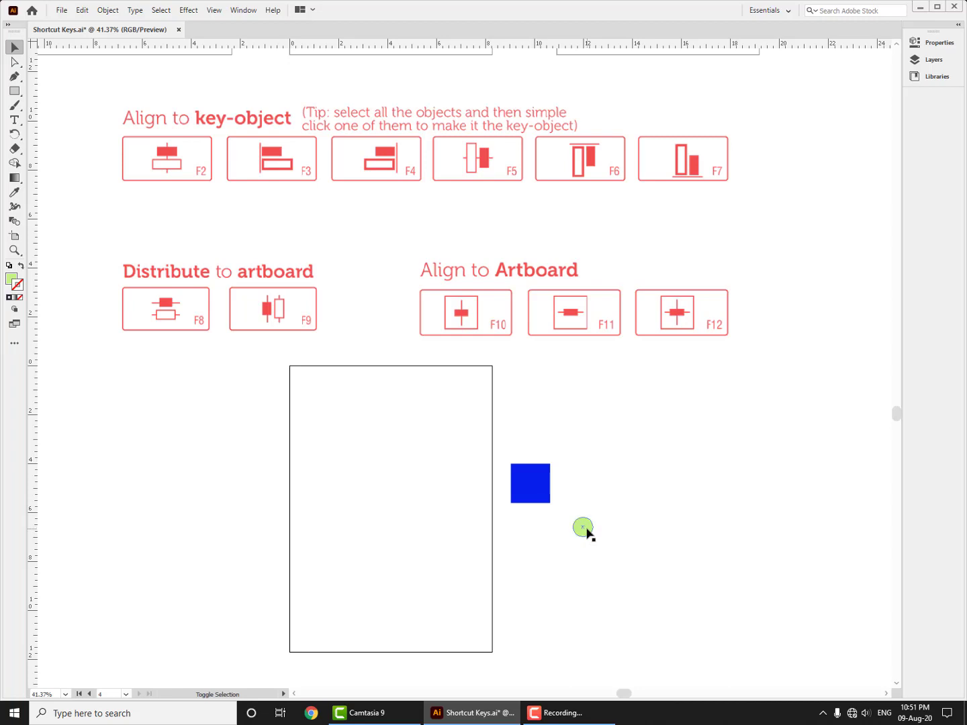
{"action": "left_click", "coordinate": [589, 531], "text": "shift"}
{"action": "left_click", "coordinate": [546, 502], "text": "shift"}
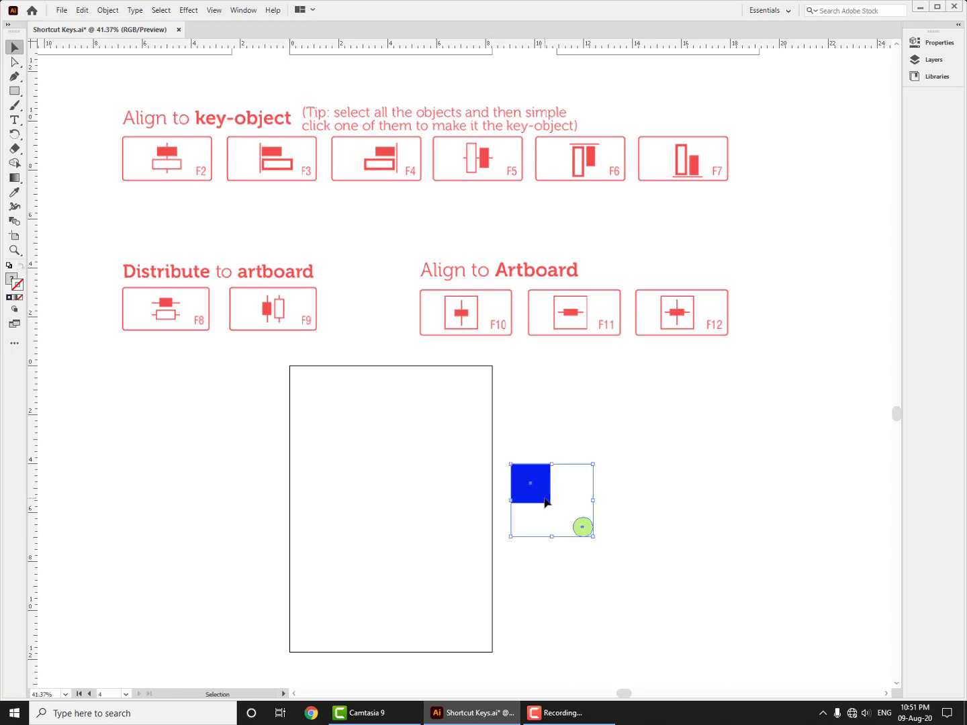
{"action": "left_click", "coordinate": [546, 502], "text": "shift"}
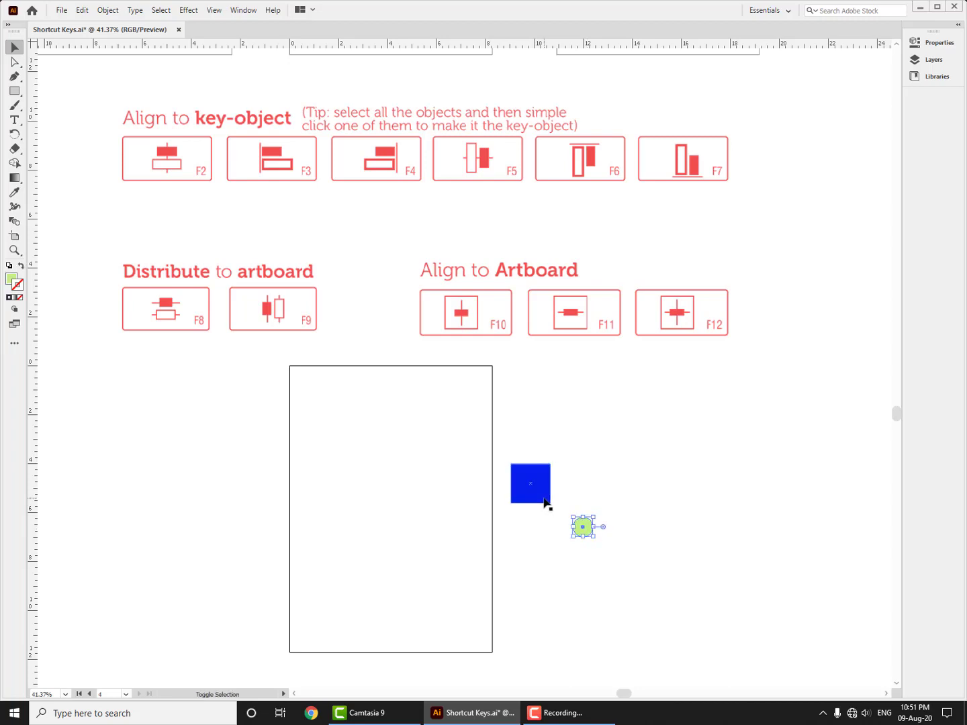
{"action": "left_click", "coordinate": [586, 531]}
{"action": "left_click", "coordinate": [540, 503], "text": "shift"}
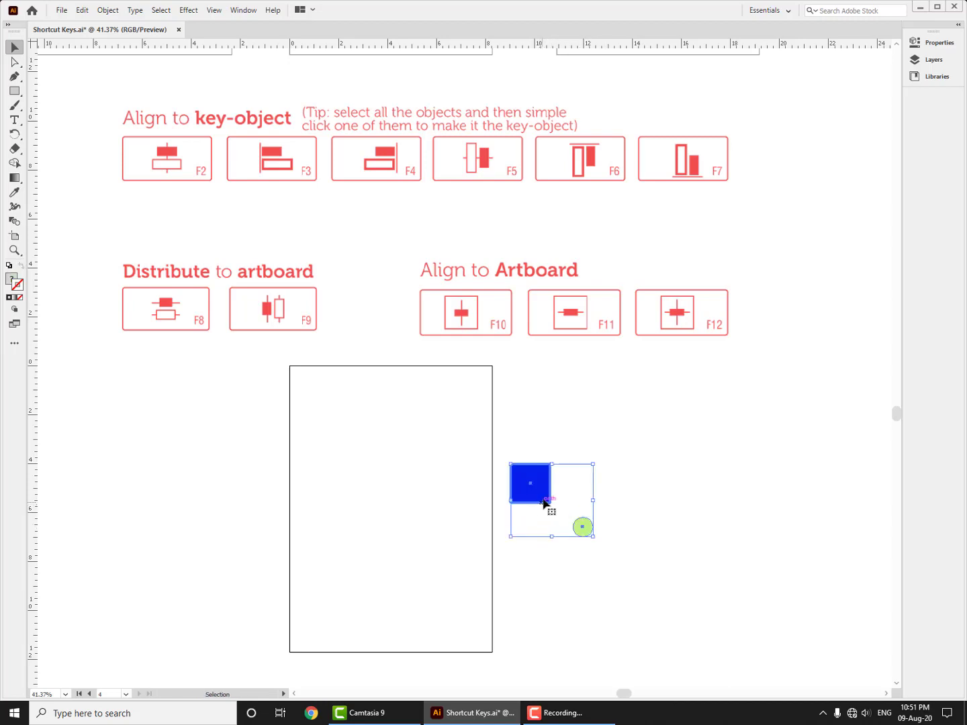
{"action": "left_click", "coordinate": [538, 502]}
{"action": "key", "text": "F5"}
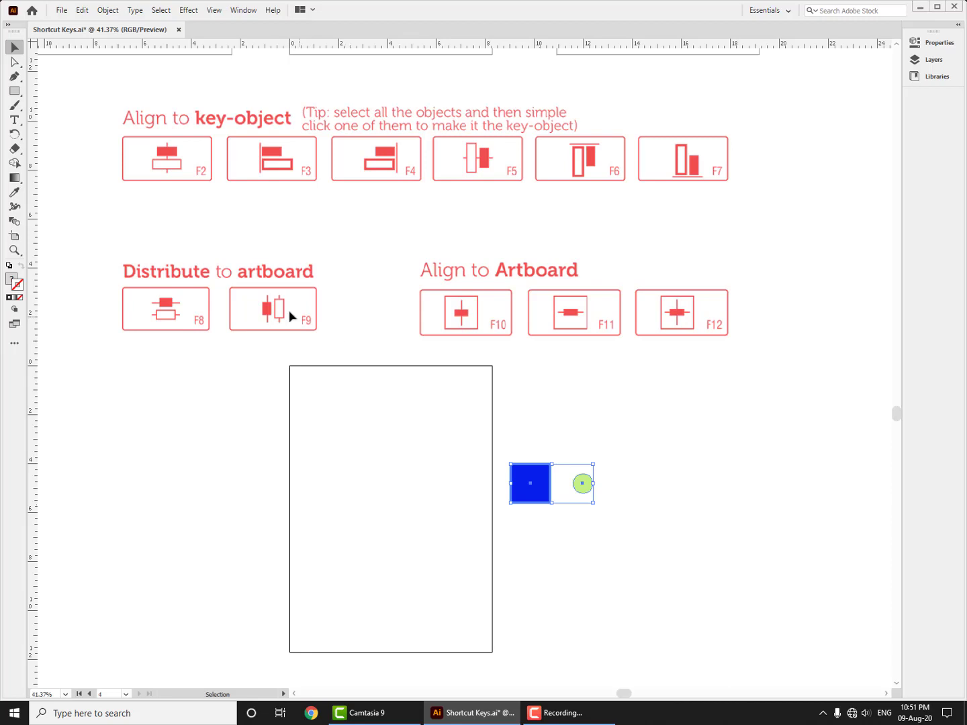
Place the green circle on the middle of the blue square and delete both shapes.
{"action": "left_click", "coordinate": [552, 533]}
{"action": "left_click_drag", "start_coordinate": [582, 483], "coordinate": [527, 484]}
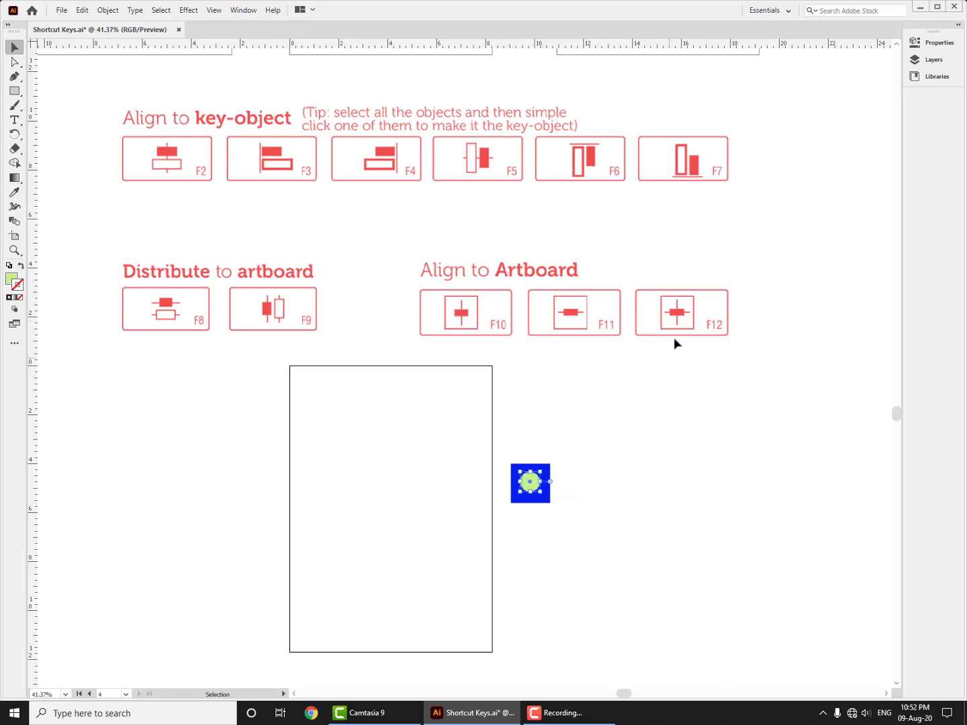
{"action": "left_click", "coordinate": [572, 553]}
{"action": "left_click_drag", "start_coordinate": [641, 549], "coordinate": [455, 433]}
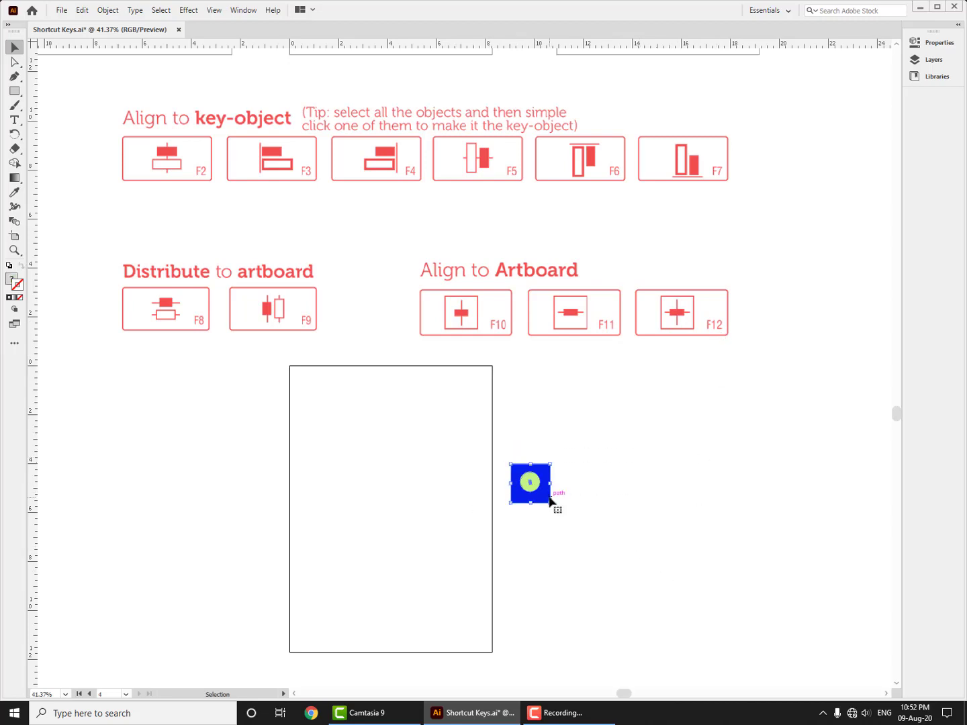
{"action": "key", "text": "Delete"}
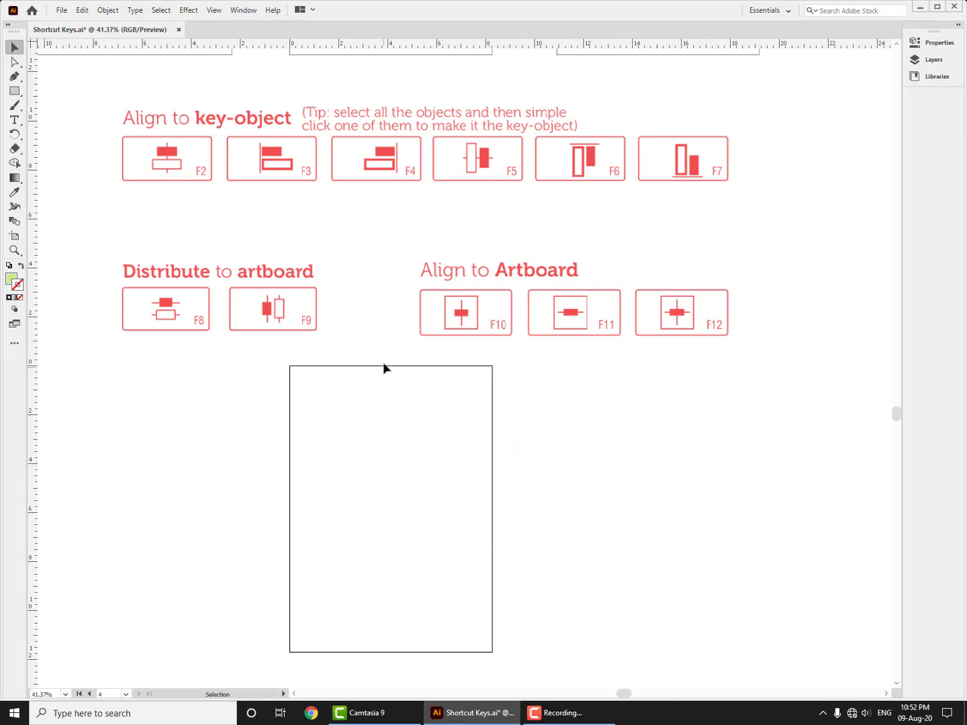
Close the Shortcut Keys.ai document without saving its changes.
{"action": "key", "text": "z"}
{"action": "left_click", "coordinate": [468, 471], "text": "alt"}
{"action": "left_click", "coordinate": [494, 327], "text": "alt"}
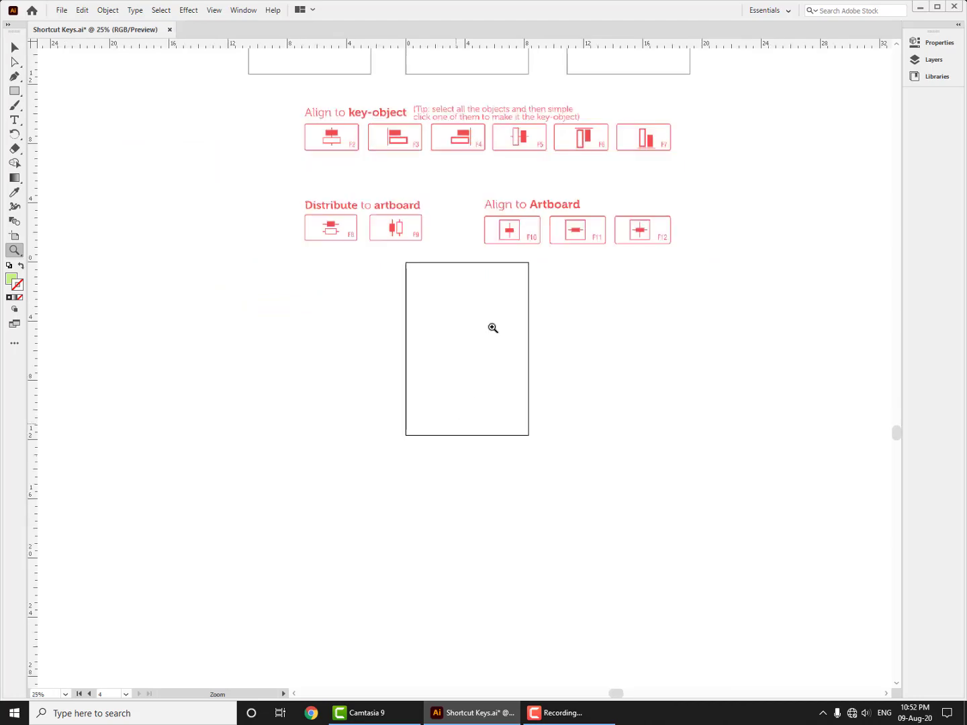
{"action": "left_click_drag", "start_coordinate": [542, 395], "coordinate": [580, 330]}
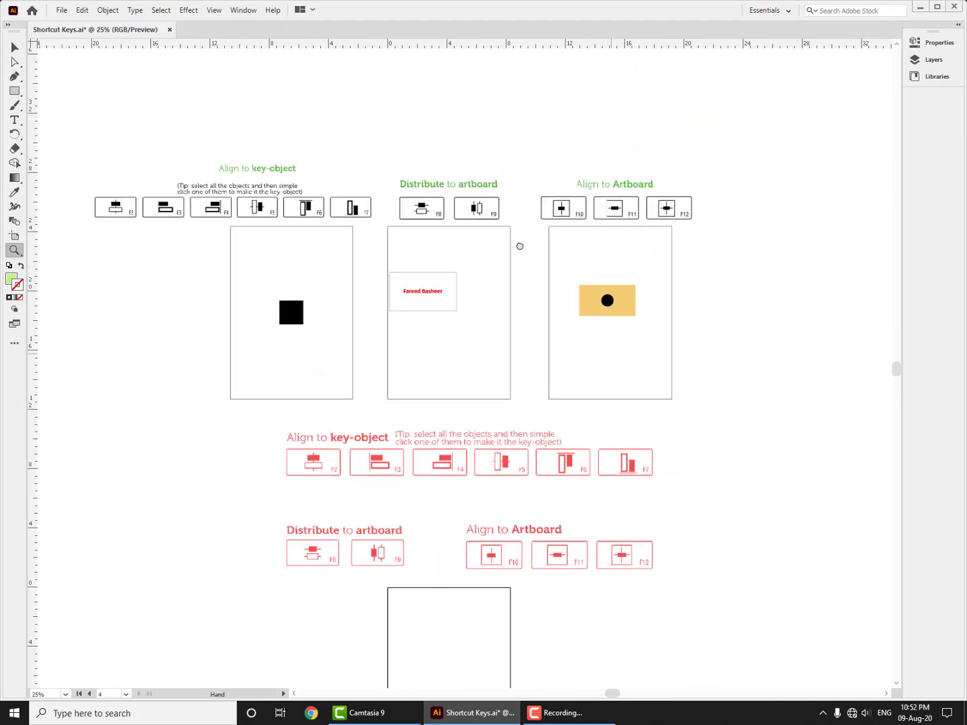
{"action": "left_click_drag", "start_coordinate": [520, 246], "coordinate": [442, 162]}
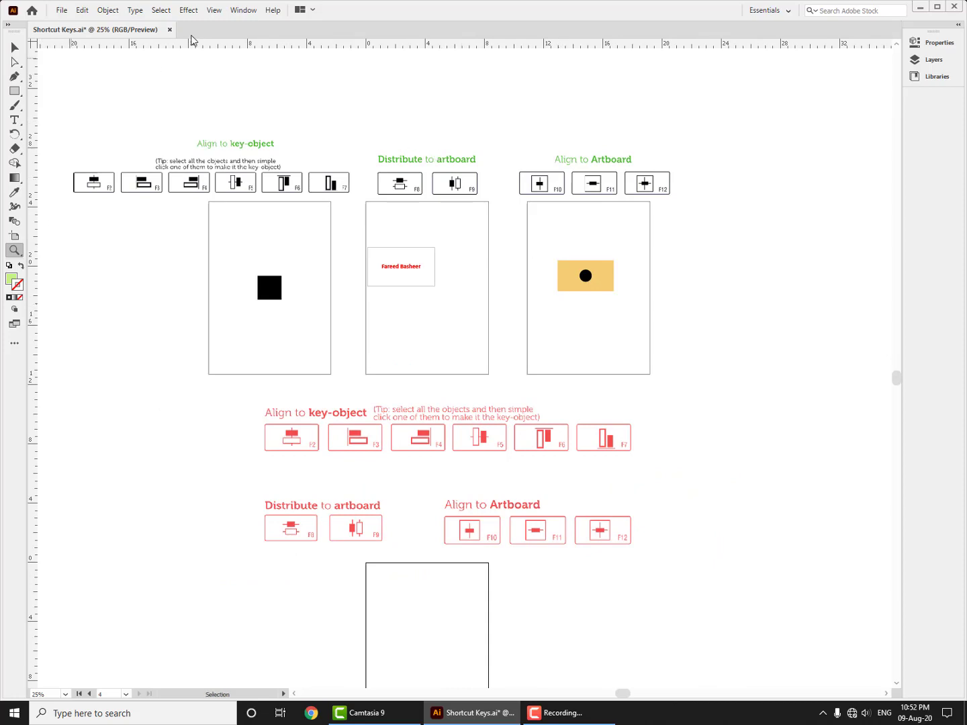
{"action": "left_click", "coordinate": [169, 30]}
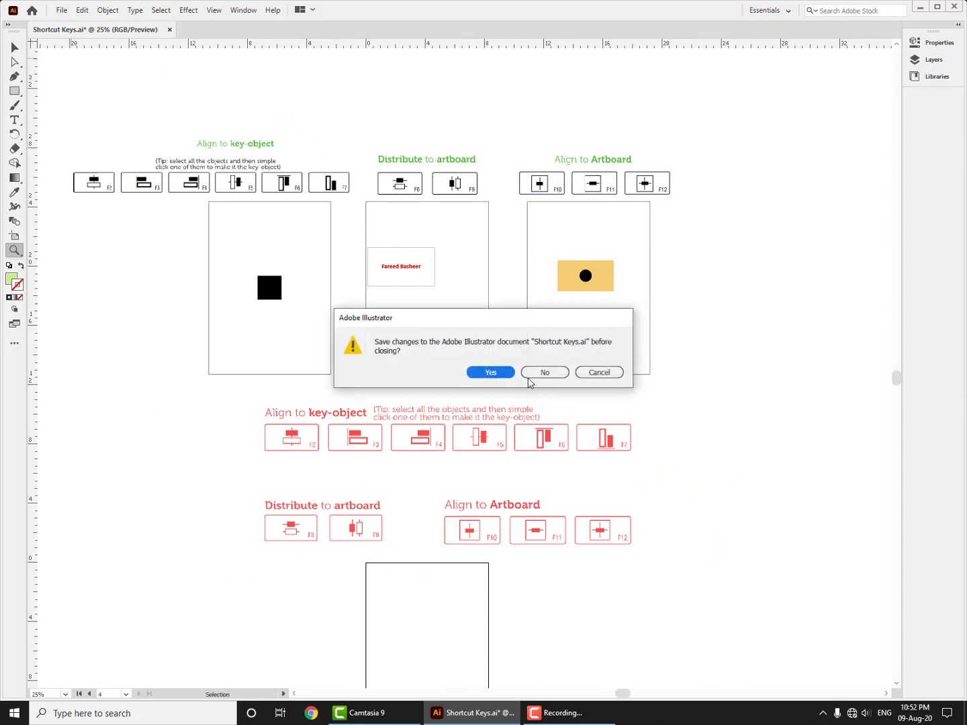
{"action": "left_click", "coordinate": [547, 372]}
Show the list of actions and delete the Alinhar action set.
{"action": "left_click", "coordinate": [257, 15]}
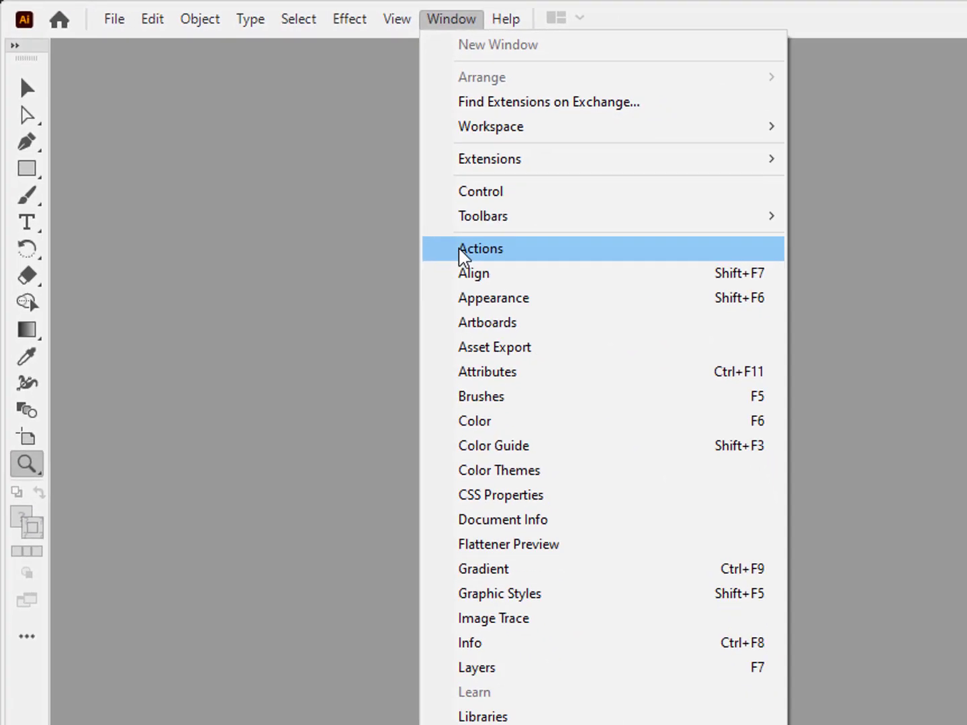
{"action": "left_click", "coordinate": [461, 254]}
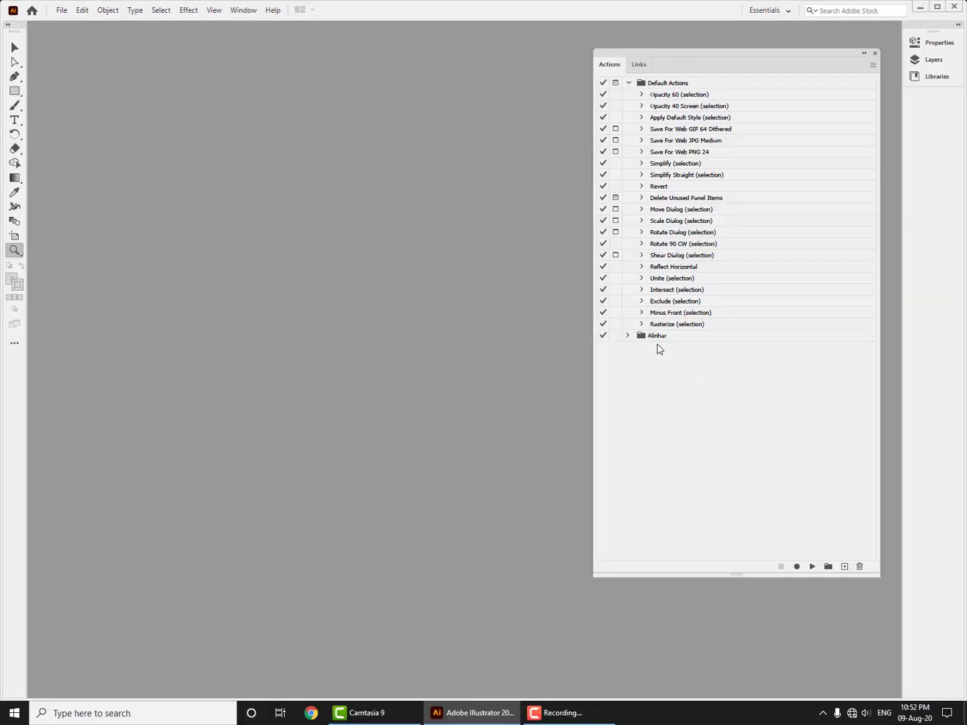
{"action": "left_click", "coordinate": [655, 336]}
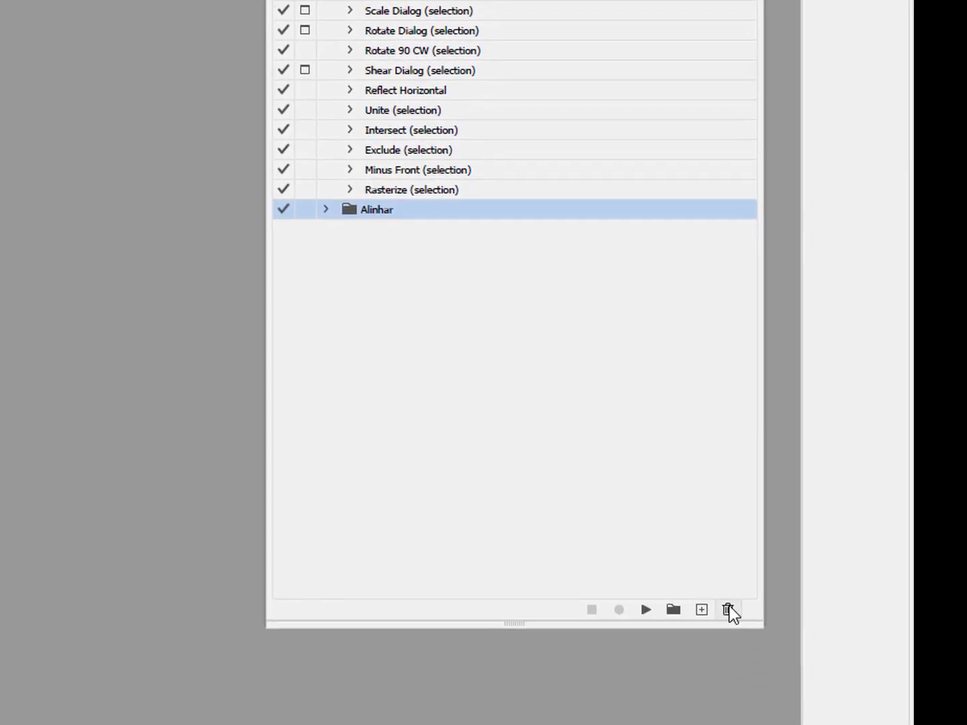
{"action": "left_click", "coordinate": [729, 610]}
{"action": "left_click", "coordinate": [53, 275]}
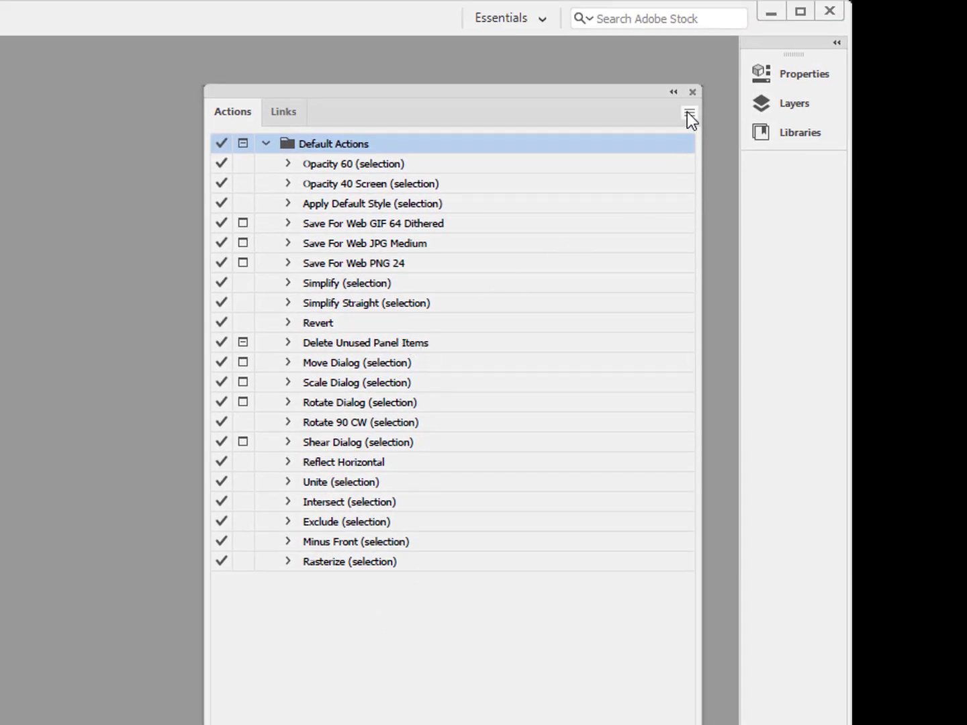
Load the Alinhar.aia action set from the Downloads folder and look through the actions it contains.
{"action": "left_click", "coordinate": [688, 111]}
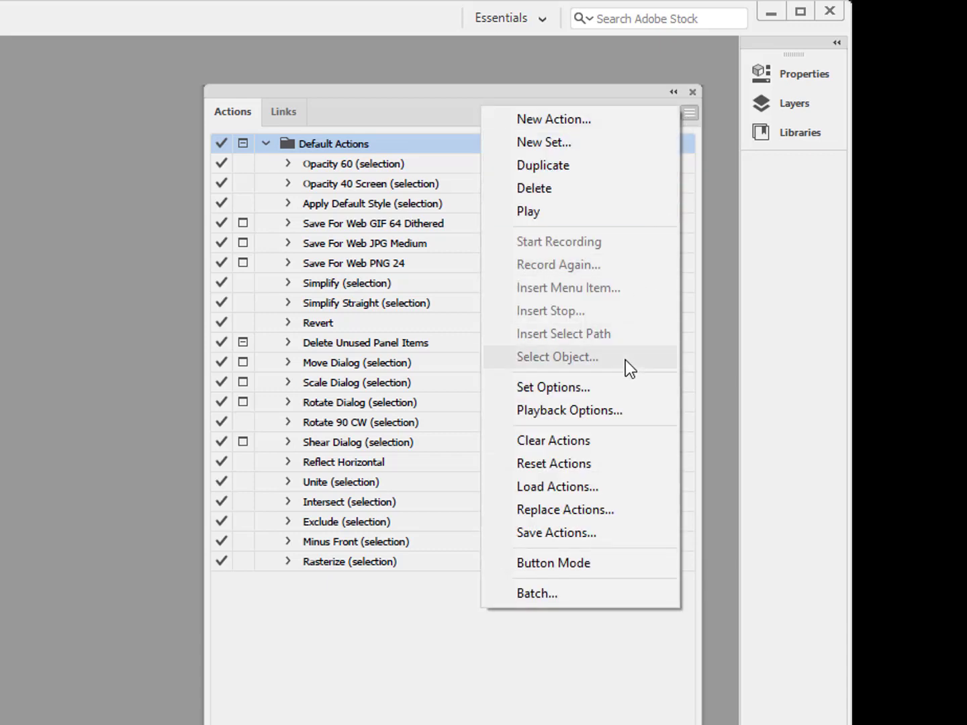
{"action": "left_click", "coordinate": [562, 487]}
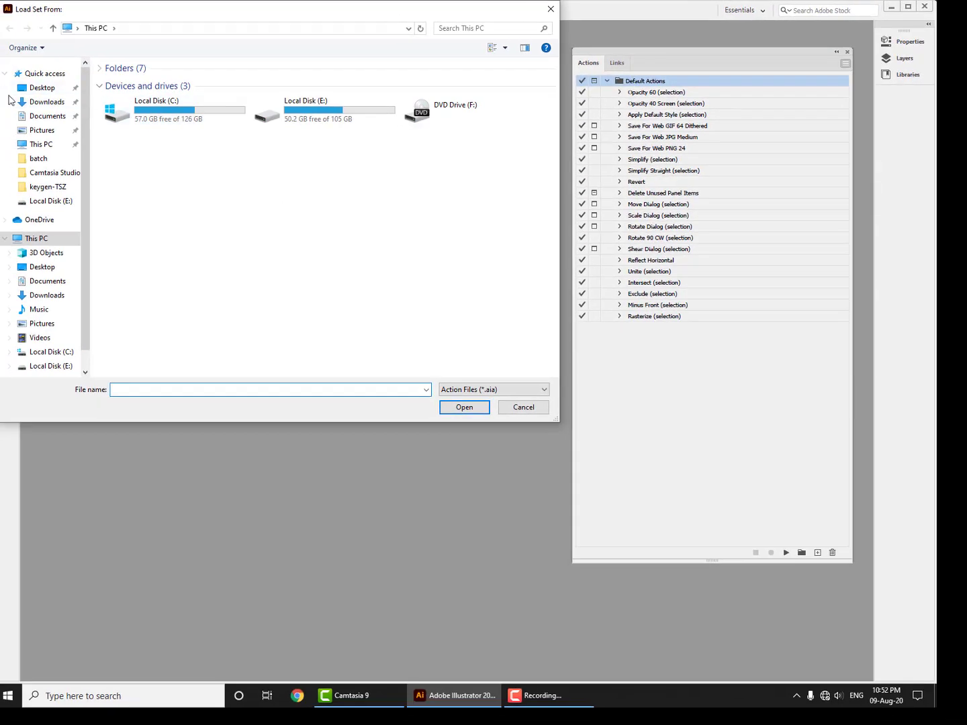
{"action": "left_click", "coordinate": [37, 102]}
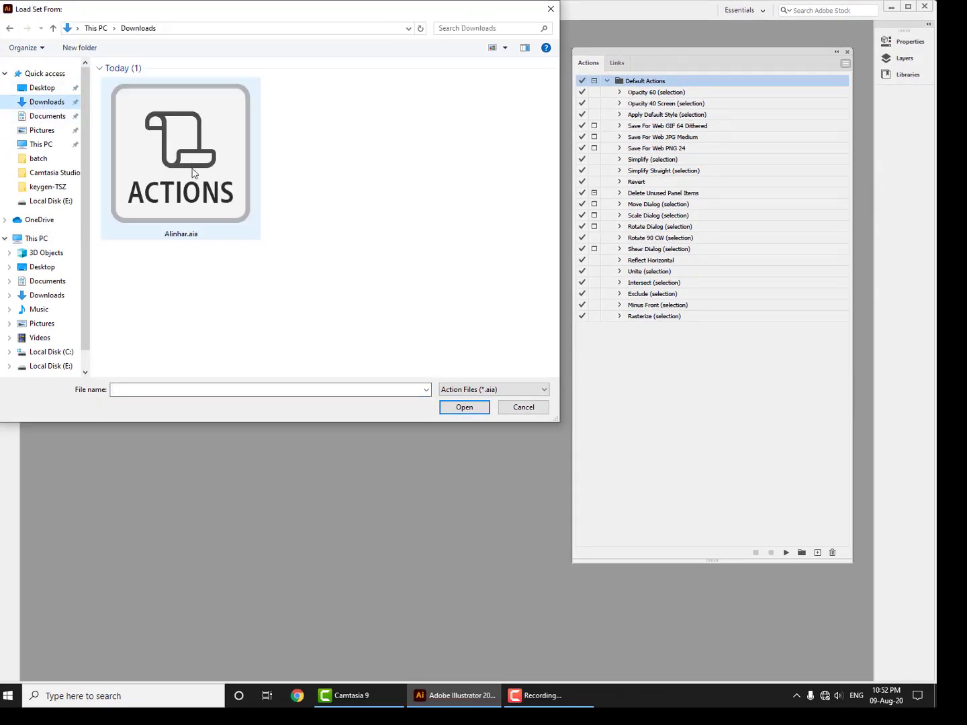
{"action": "left_click", "coordinate": [194, 174]}
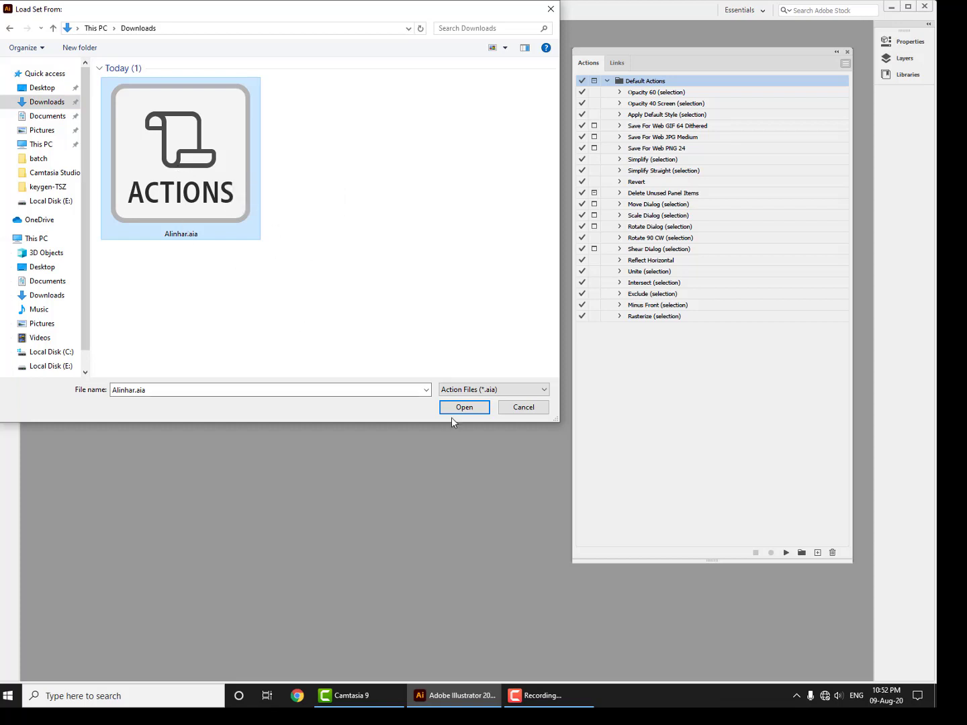
{"action": "double_click", "coordinate": [169, 166]}
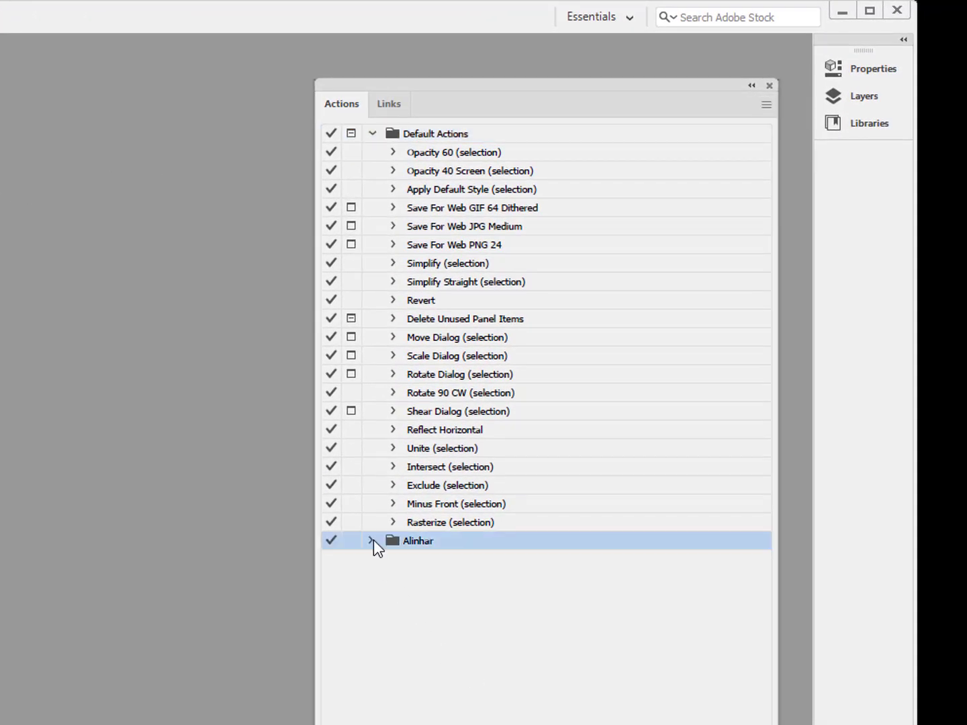
{"action": "left_click", "coordinate": [372, 541]}
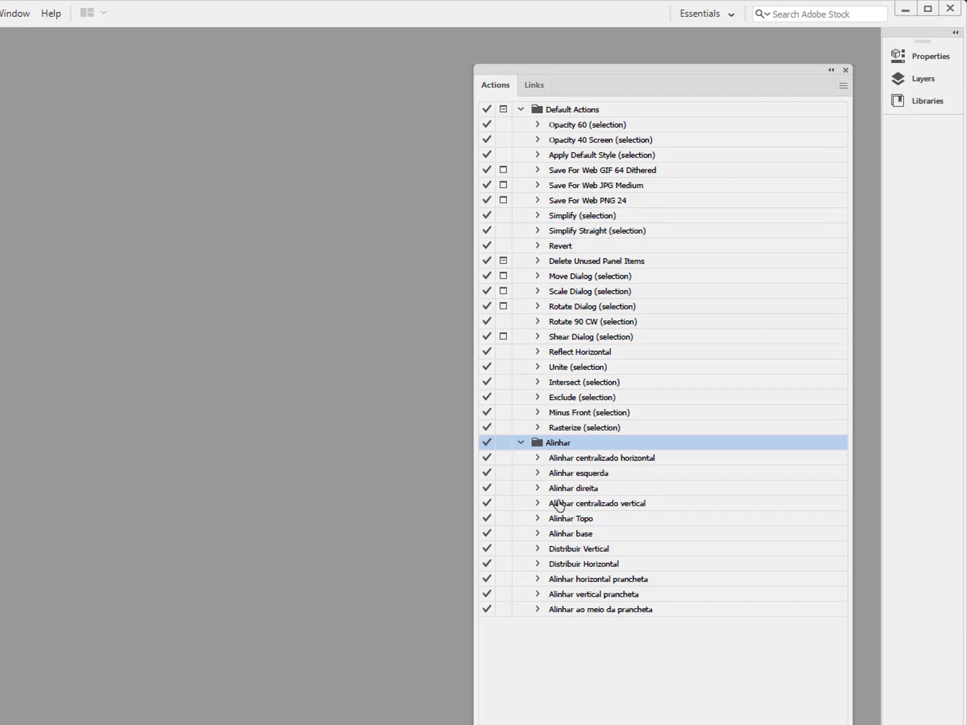
{"action": "left_click", "coordinate": [522, 443]}
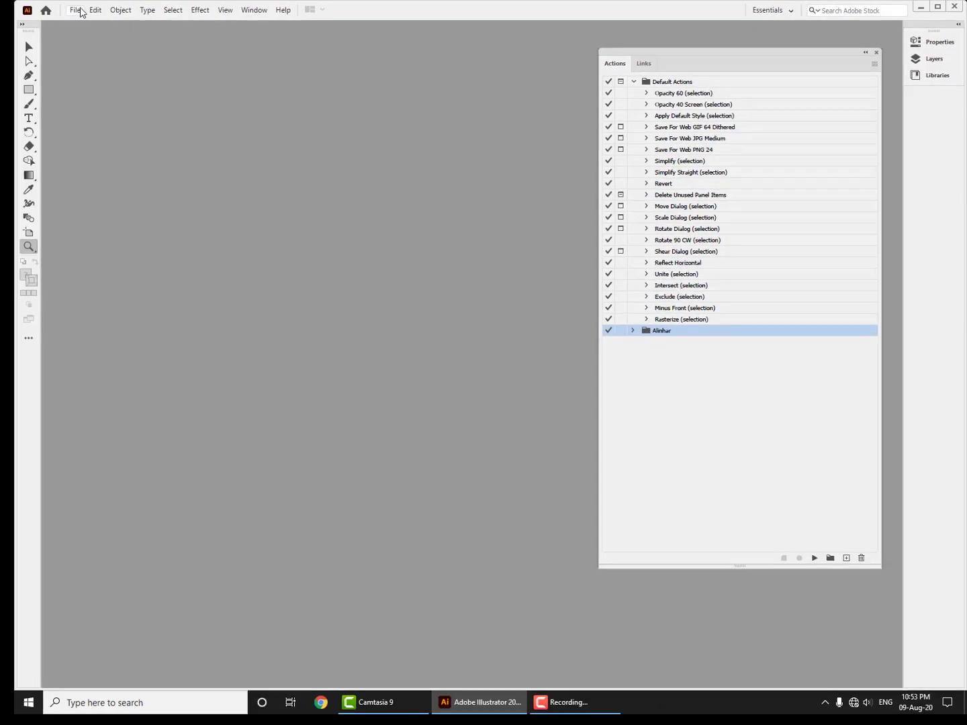
Create a new portrait A4 document with one artboard in RGB colour mode.
{"action": "left_click", "coordinate": [80, 12]}
{"action": "left_click", "coordinate": [89, 24]}
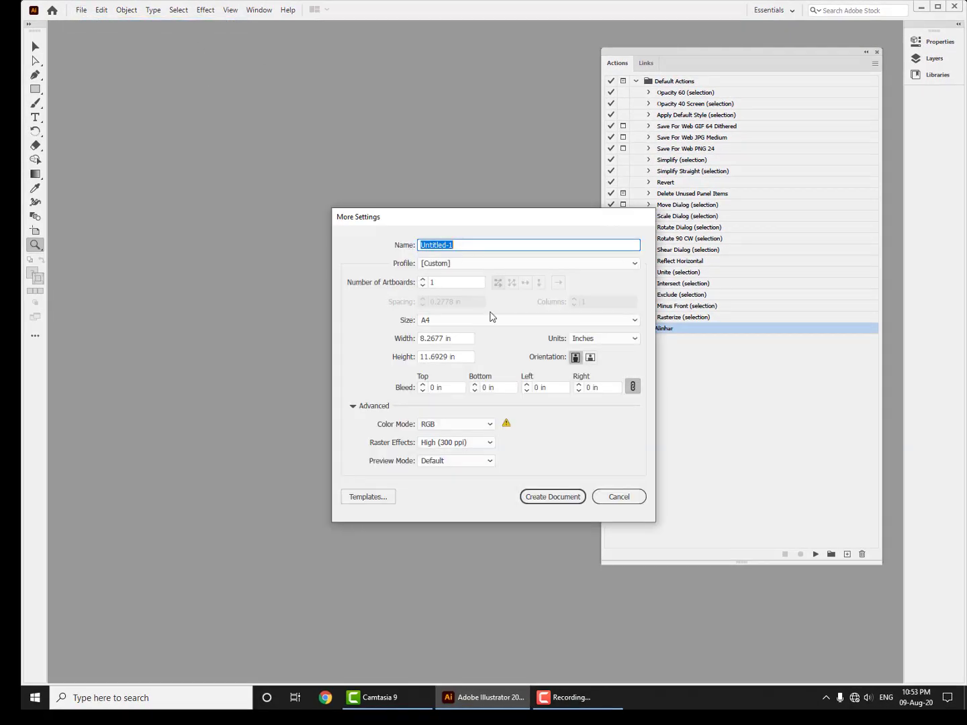
{"action": "left_click", "coordinate": [551, 497]}
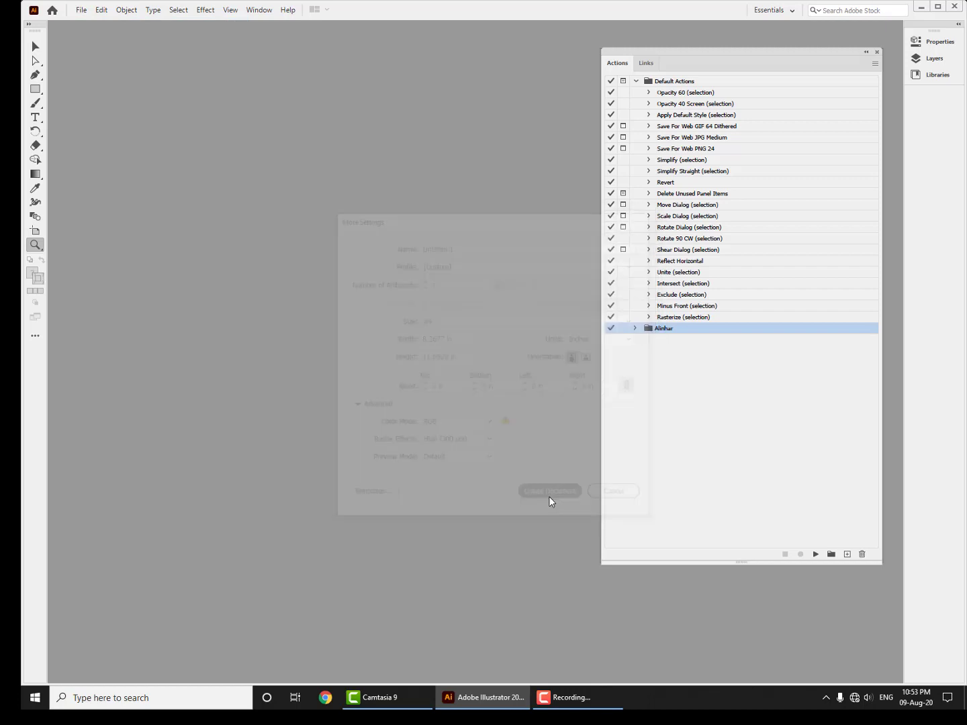
Draw a rectangle in the artboard's upper left and a smaller one at its lower right, and select both.
{"action": "key", "text": "m"}
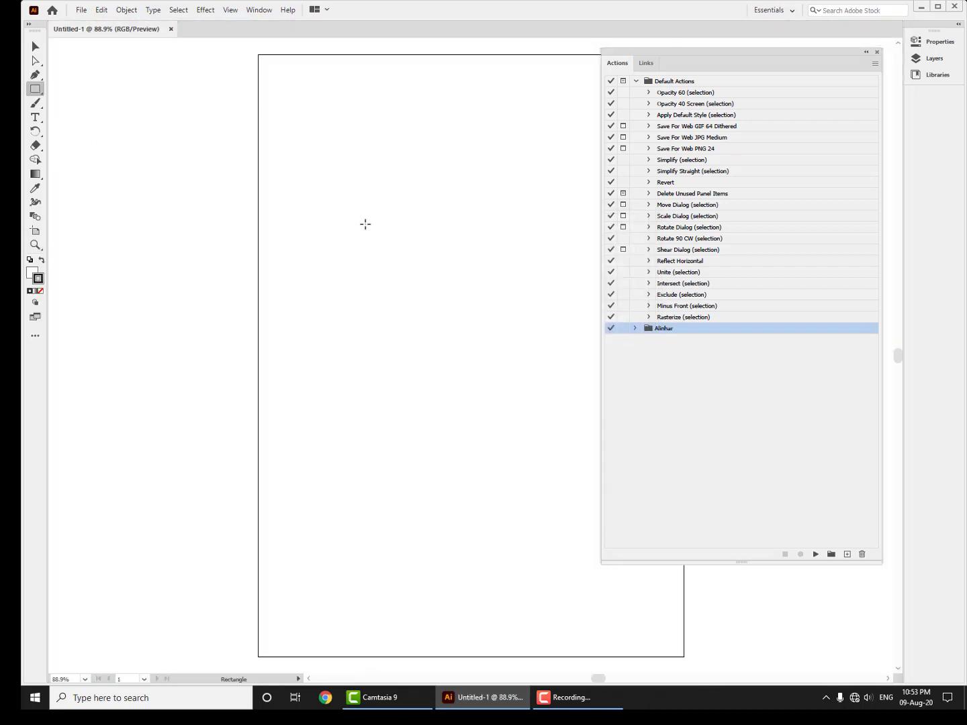
{"action": "left_click_drag", "start_coordinate": [301, 187], "coordinate": [407, 277]}
{"action": "left_click_drag", "start_coordinate": [477, 369], "coordinate": [340, 413]}
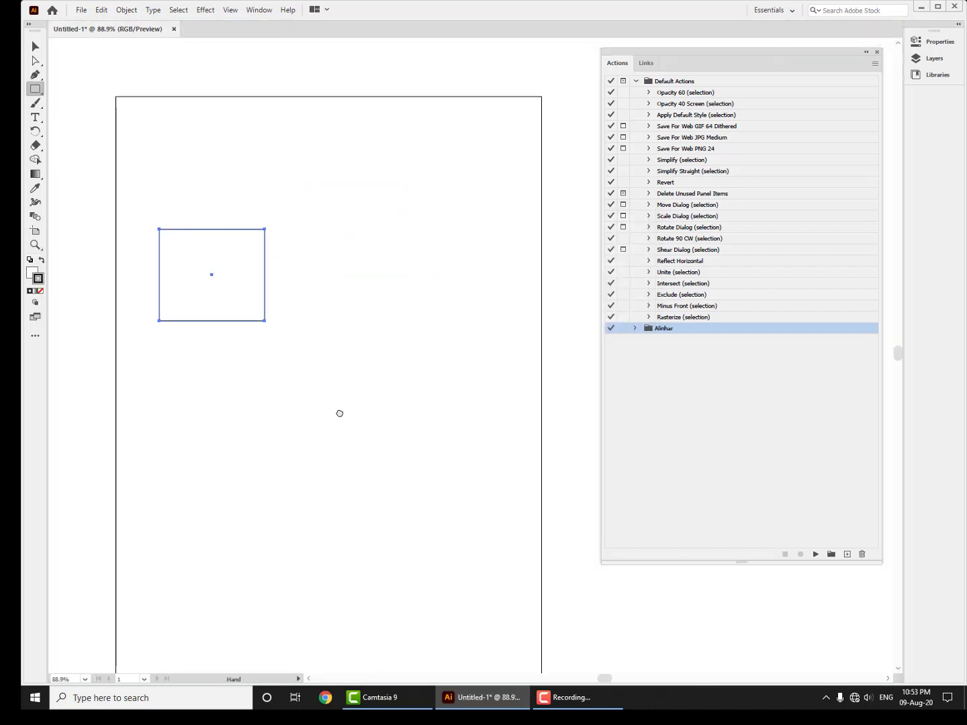
{"action": "key", "text": "v"}
{"action": "left_click_drag", "start_coordinate": [268, 321], "coordinate": [343, 352]}
{"action": "left_click", "coordinate": [260, 321], "text": "shift"}
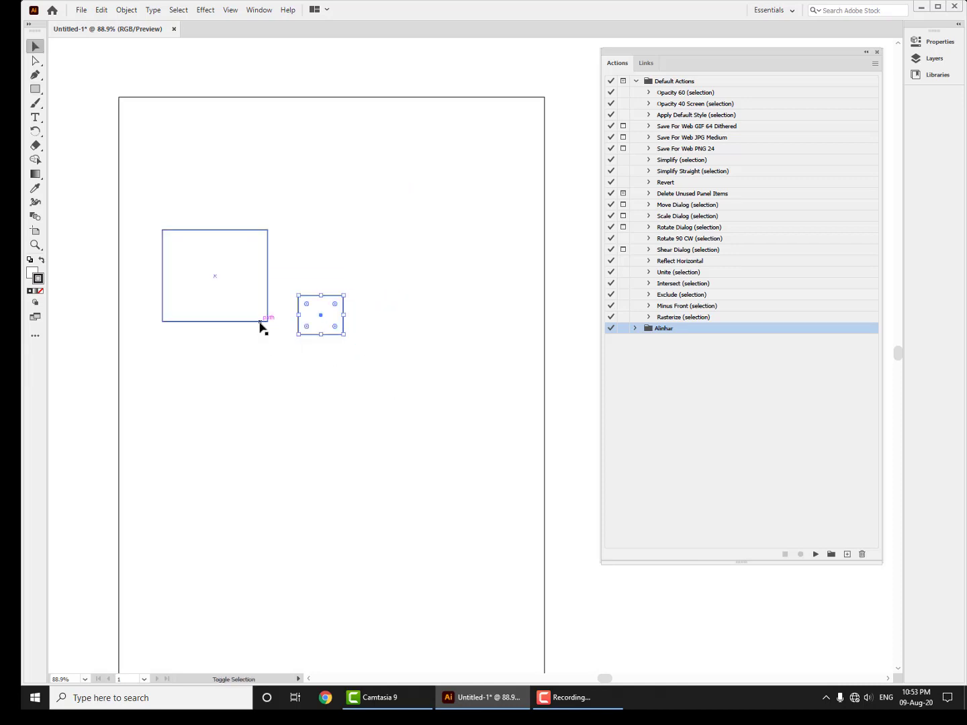
Select both rectangles with the larger one as key object, centre the smaller one on it horizontally and vertically, and deselect.
{"action": "left_click", "coordinate": [260, 325], "text": "shift"}
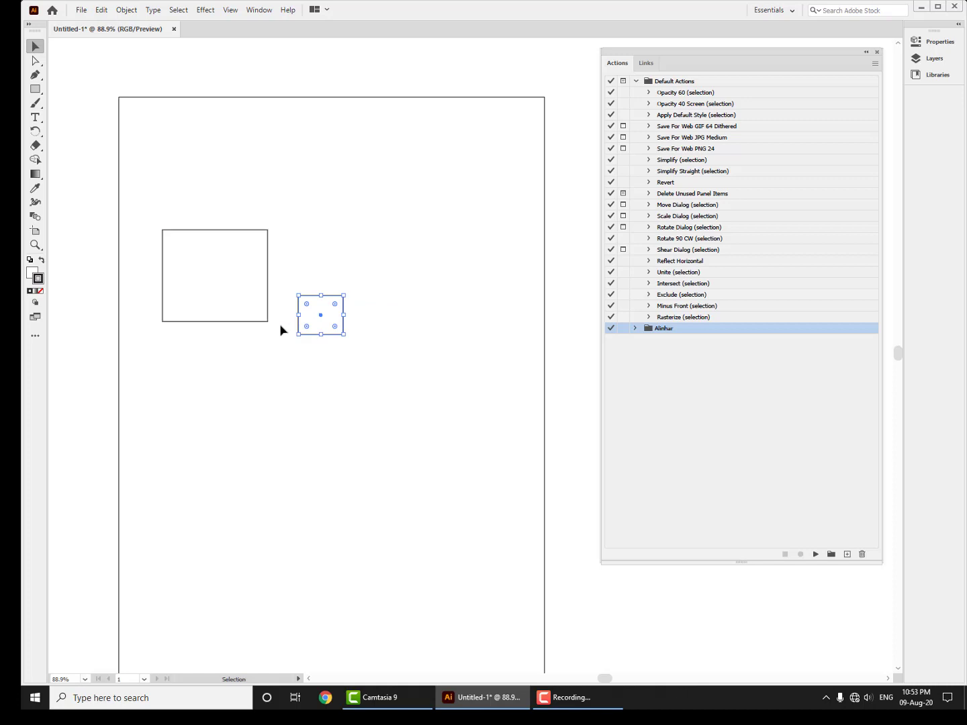
{"action": "left_click", "coordinate": [261, 323], "text": "shift"}
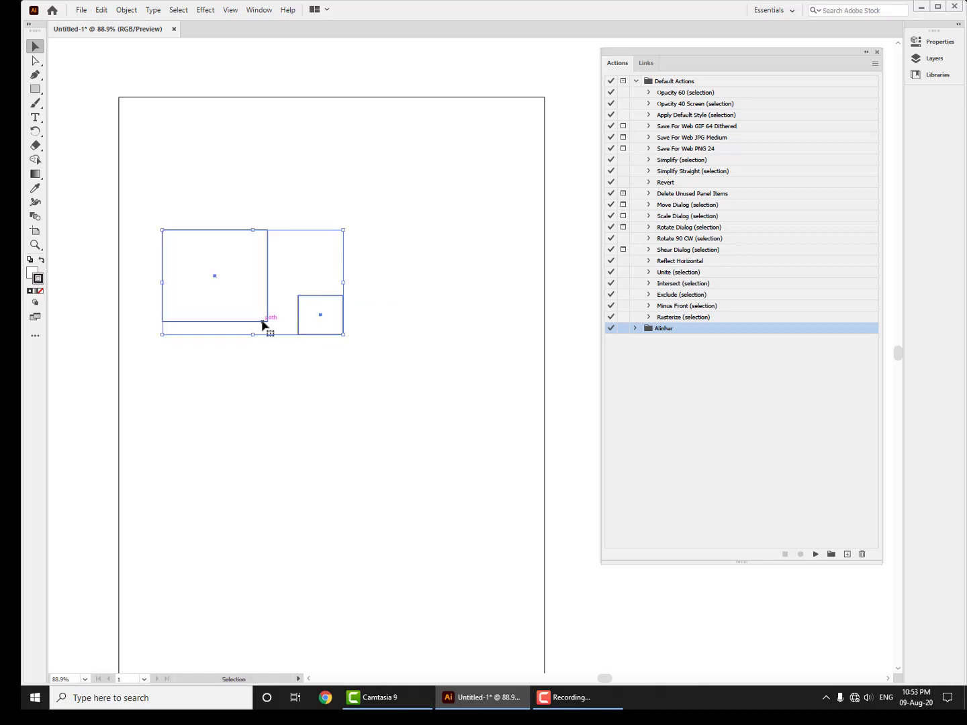
{"action": "left_click", "coordinate": [263, 325]}
{"action": "key", "text": "F2"}
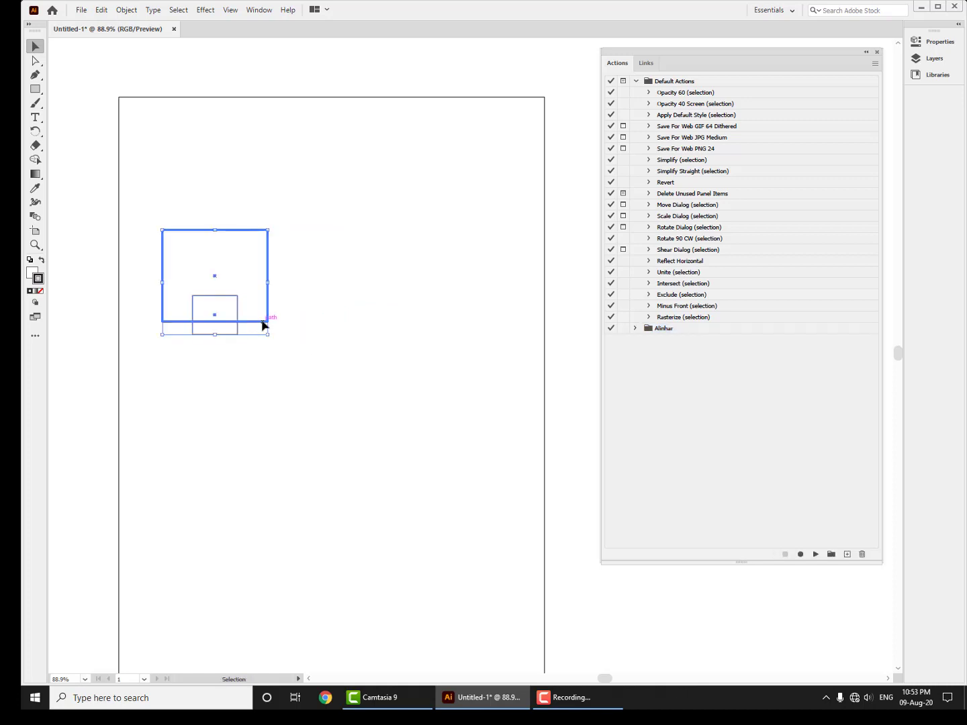
{"action": "key", "text": "F3"}
{"action": "left_click", "coordinate": [286, 356]}
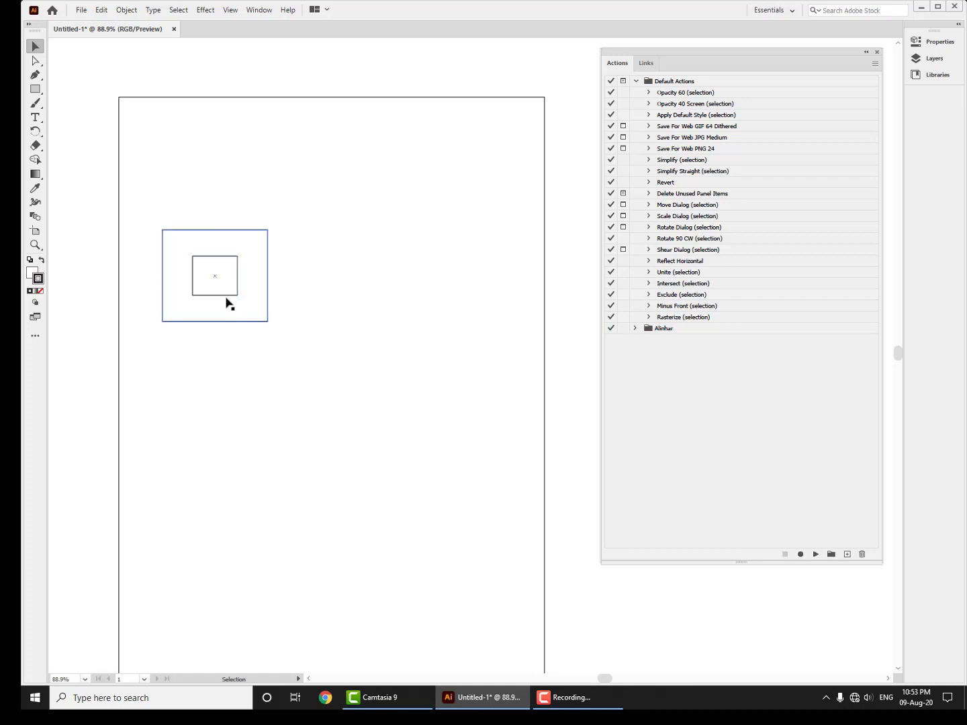
Move the larger rectangle above and to the right of the smaller one, and delete the Alinhar action set.
{"action": "left_click_drag", "start_coordinate": [229, 302], "coordinate": [330, 289]}
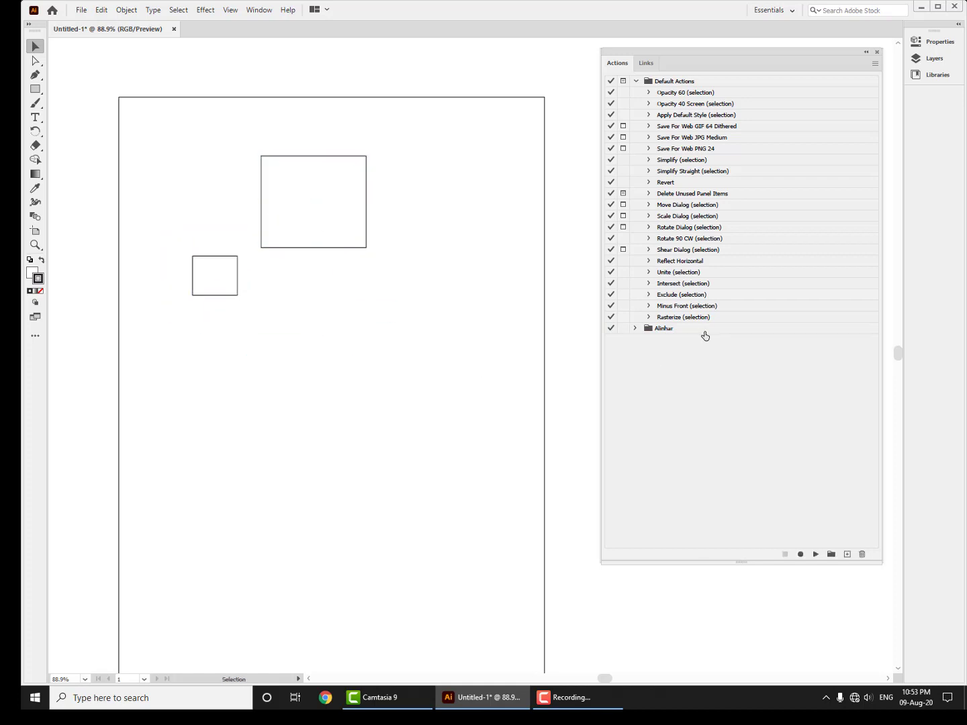
{"action": "left_click", "coordinate": [680, 330]}
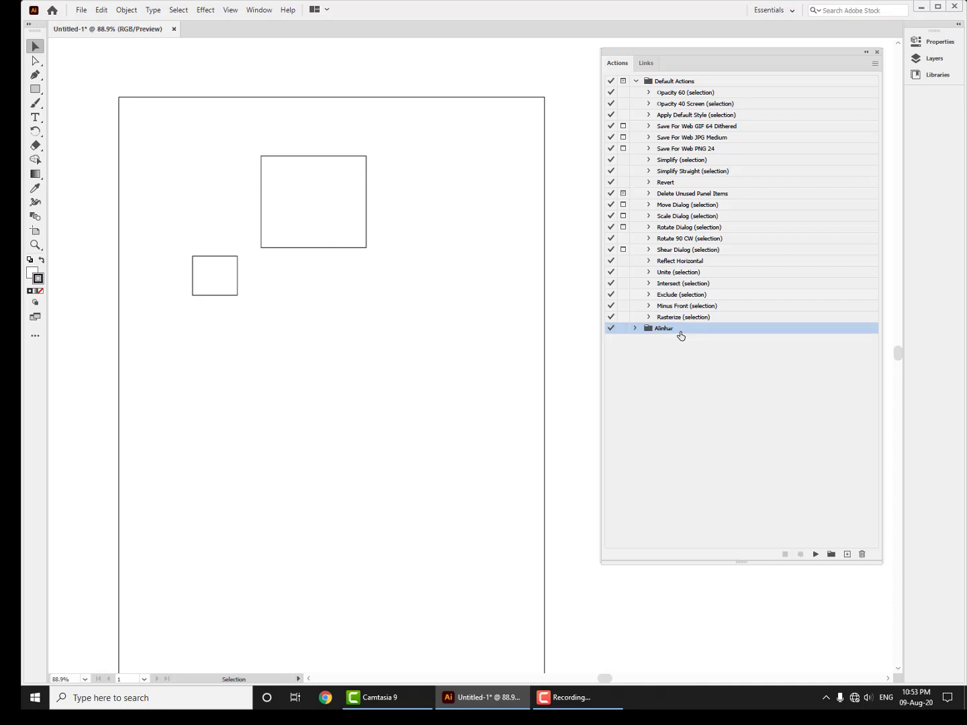
{"action": "left_click", "coordinate": [863, 555]}
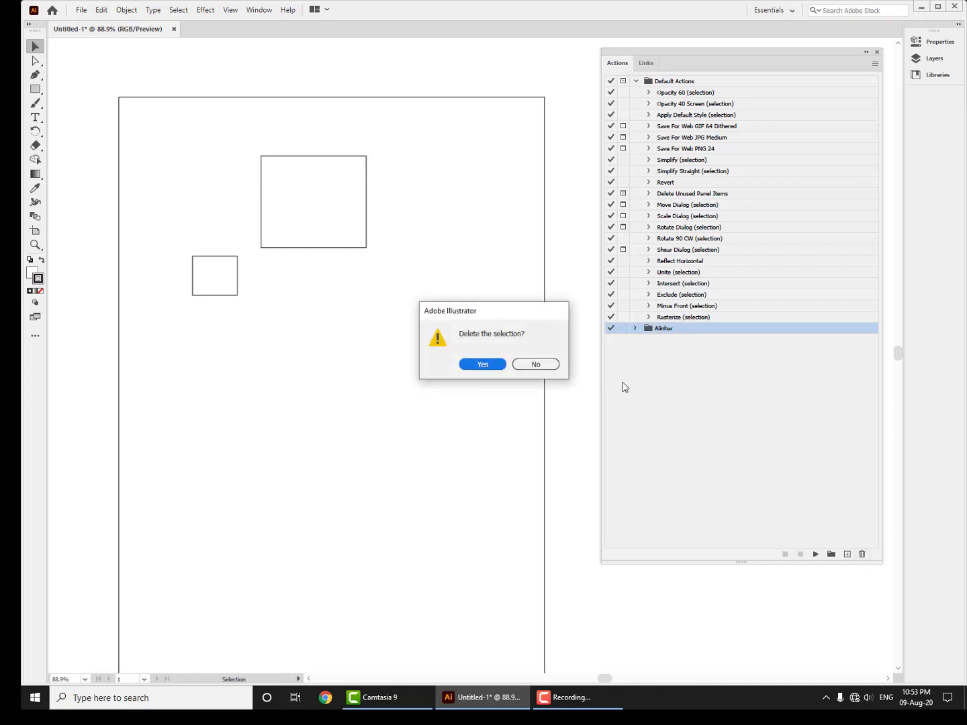
{"action": "left_click", "coordinate": [483, 366]}
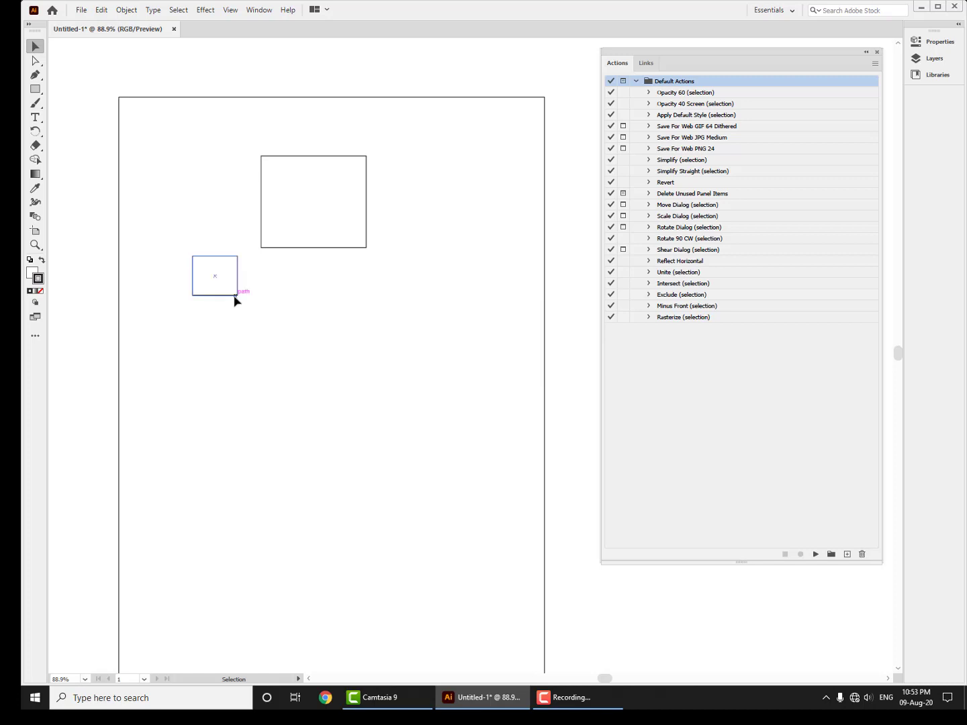
Select both rectangles with the larger one as key object, remove them, undo the removal and deselect.
{"action": "left_click", "coordinate": [238, 296]}
{"action": "left_click", "coordinate": [301, 248], "text": "shift"}
{"action": "left_click", "coordinate": [301, 248]}
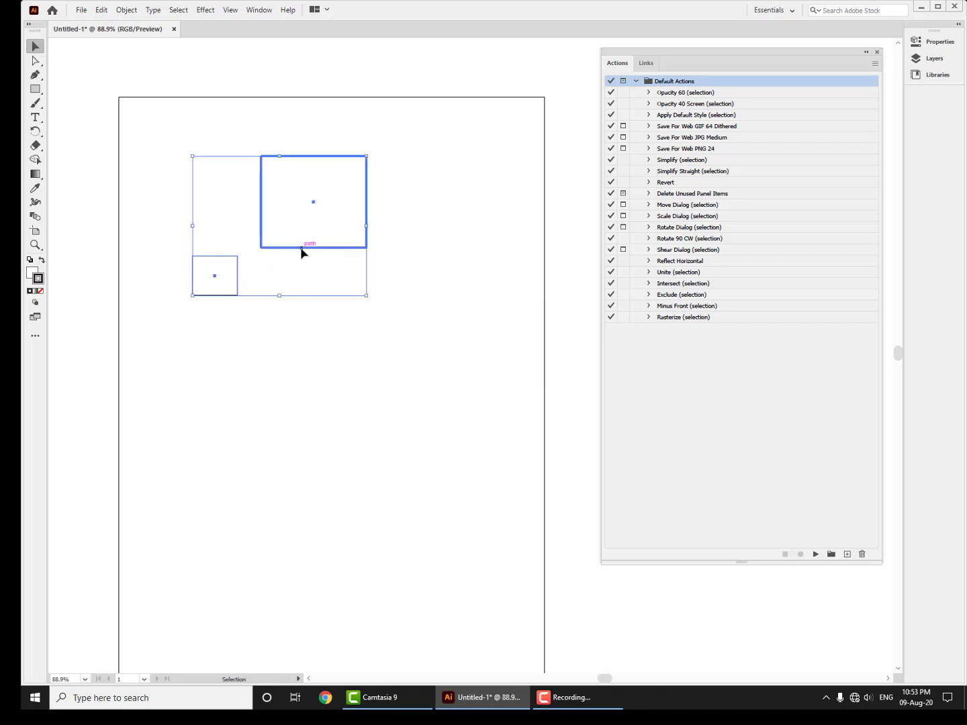
{"action": "key", "text": "Delete"}
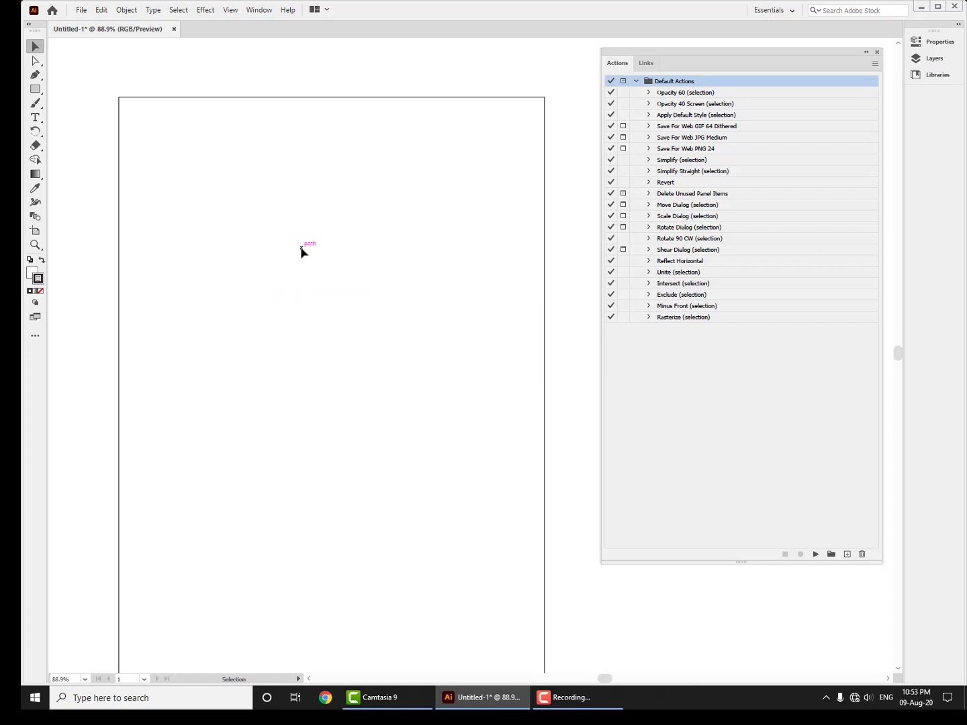
{"action": "key", "text": "ctrl+z"}
{"action": "key", "text": "Delete"}
{"action": "key", "text": "ctrl+z"}
{"action": "left_click", "coordinate": [319, 371]}
Close the Actions panel and the untitled document without saving, and minimise the program to the desktop.
{"action": "key", "text": "z"}
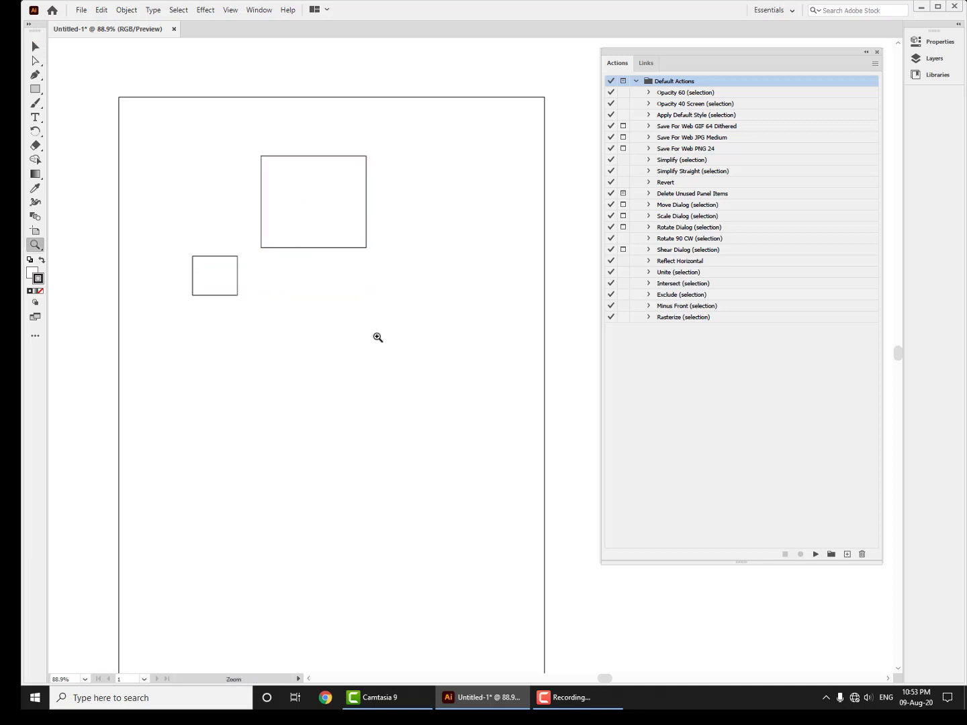
{"action": "left_click", "coordinate": [387, 322], "text": "alt"}
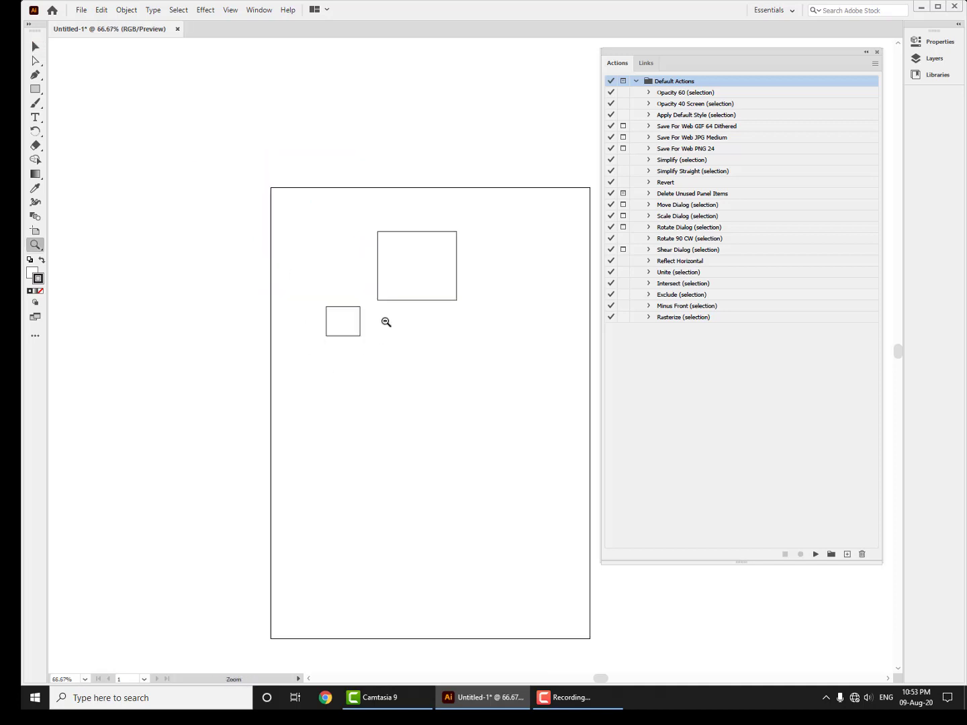
{"action": "left_click", "coordinate": [878, 53]}
{"action": "key", "text": "v"}
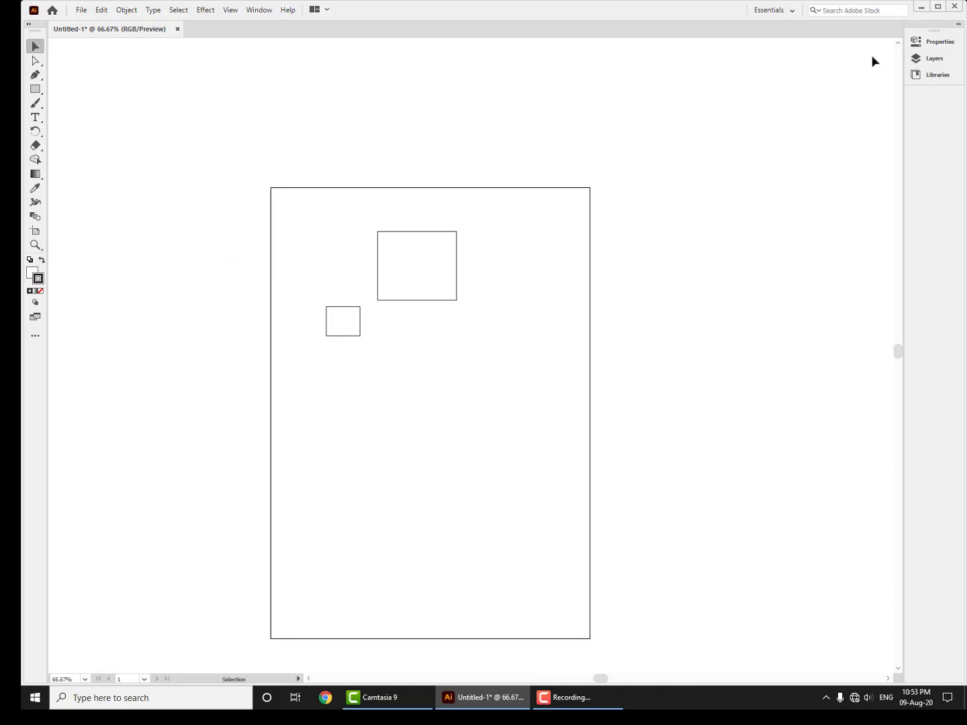
{"action": "left_click", "coordinate": [178, 29]}
{"action": "left_click", "coordinate": [551, 366]}
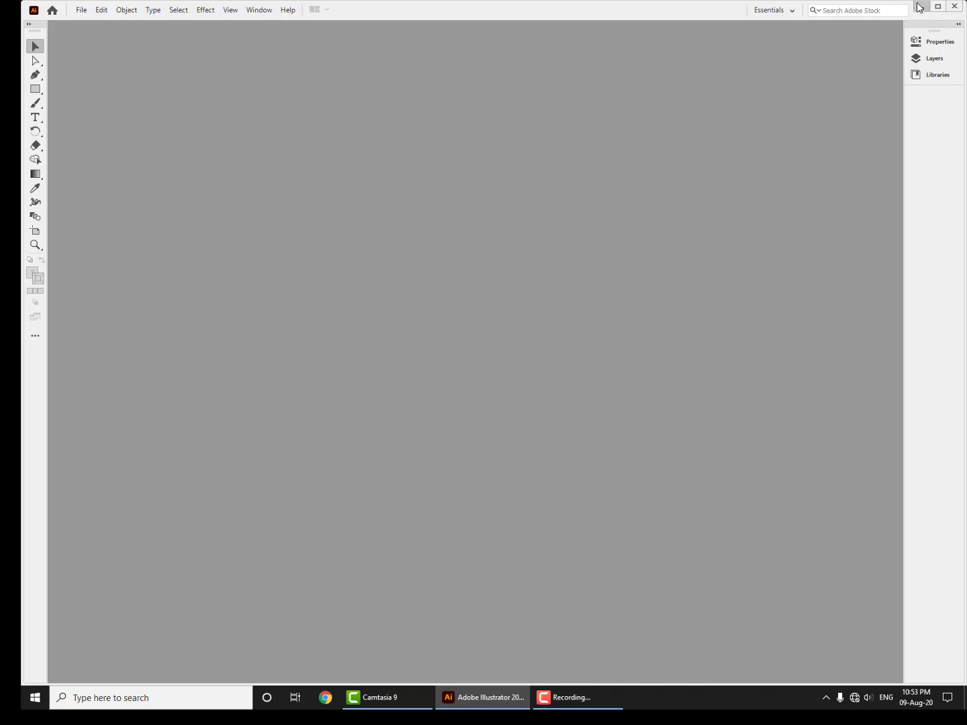
{"action": "left_click", "coordinate": [920, 8]}
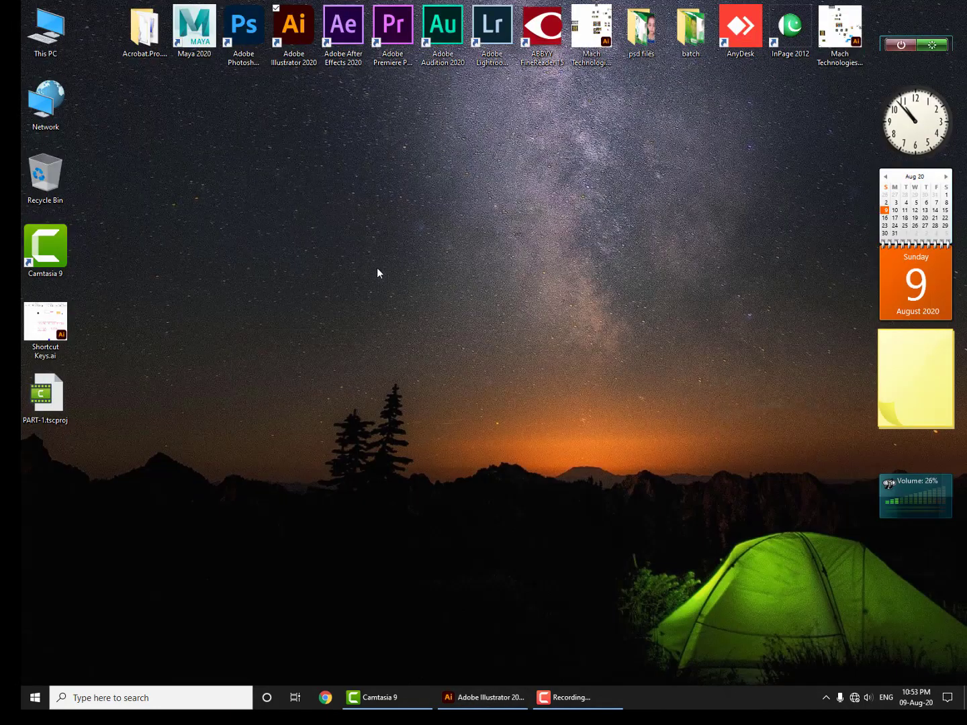
{"action": "left_click", "coordinate": [568, 698]}
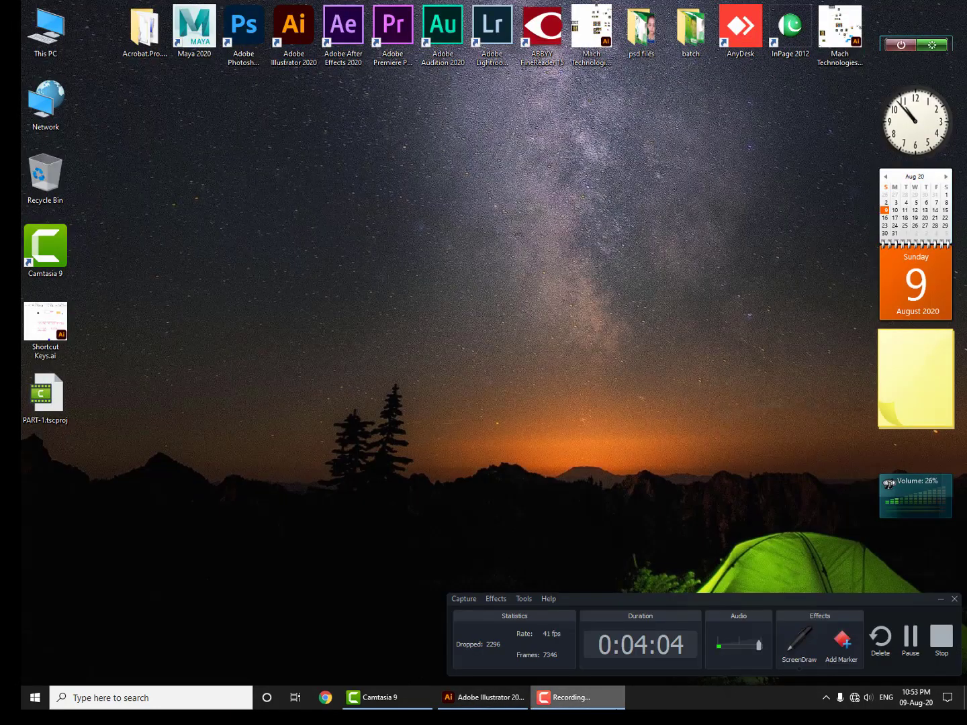